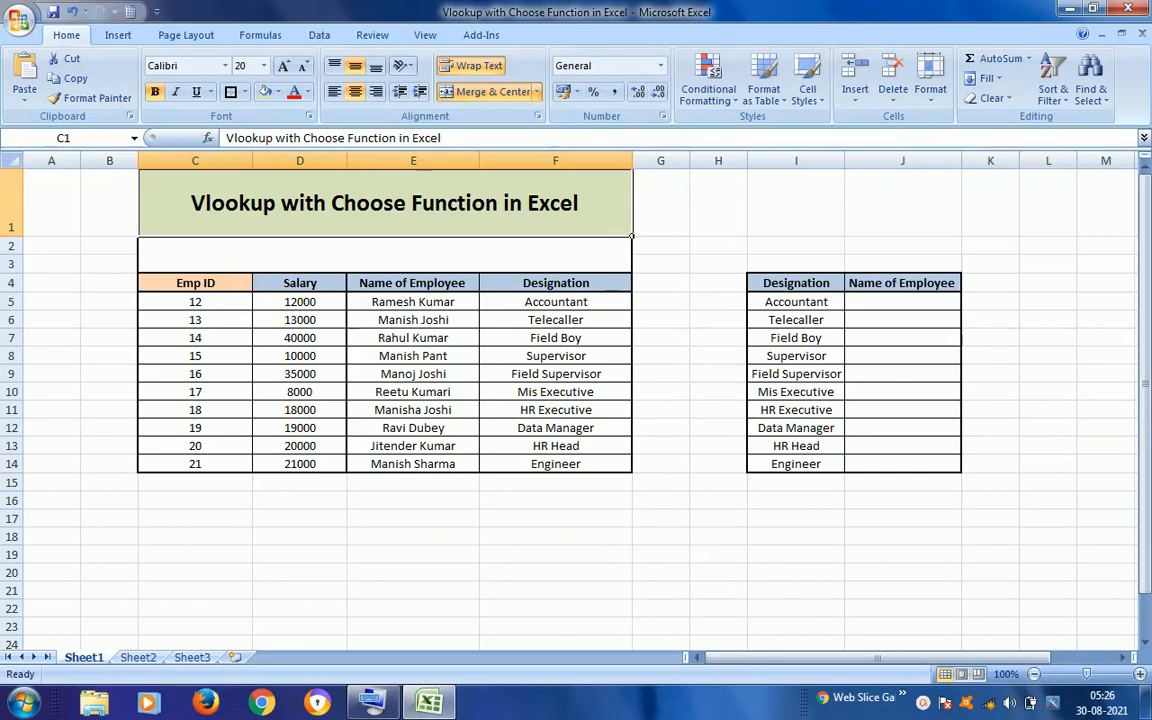
- Examine the headings of the employee table and the designation lookup table, dismissing the Windows colour scheme prompt
left_click(212, 283)
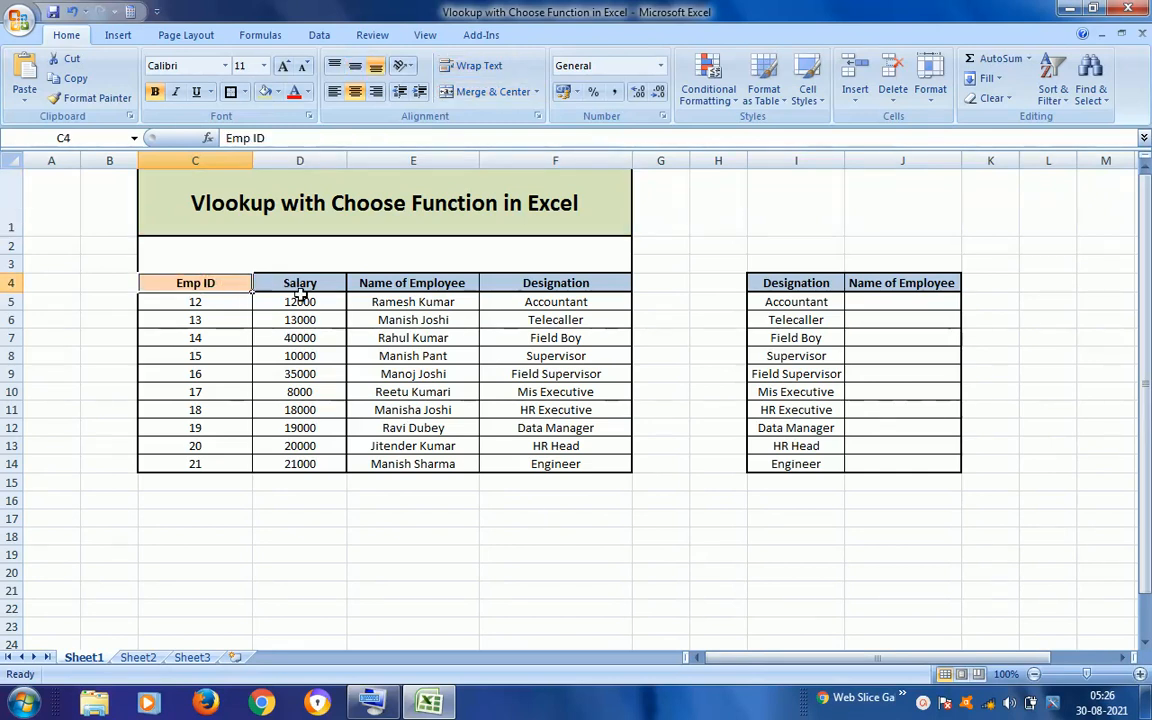
left_click(392, 287)
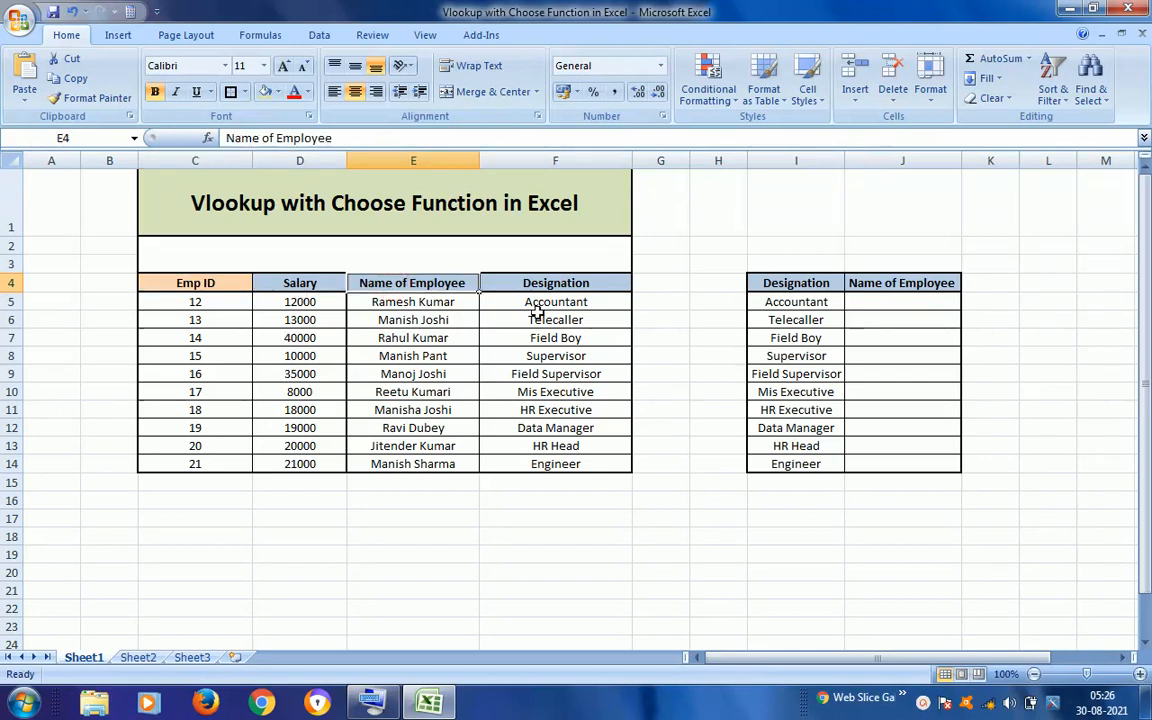
left_click(588, 287)
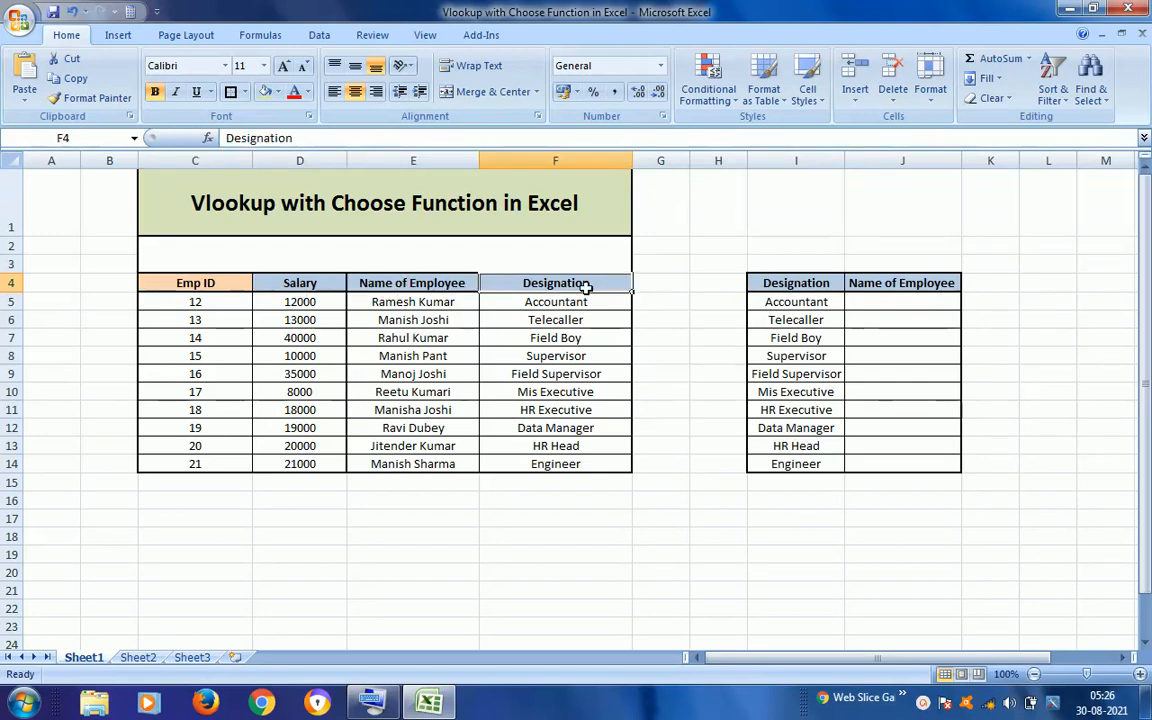
left_click(815, 288)
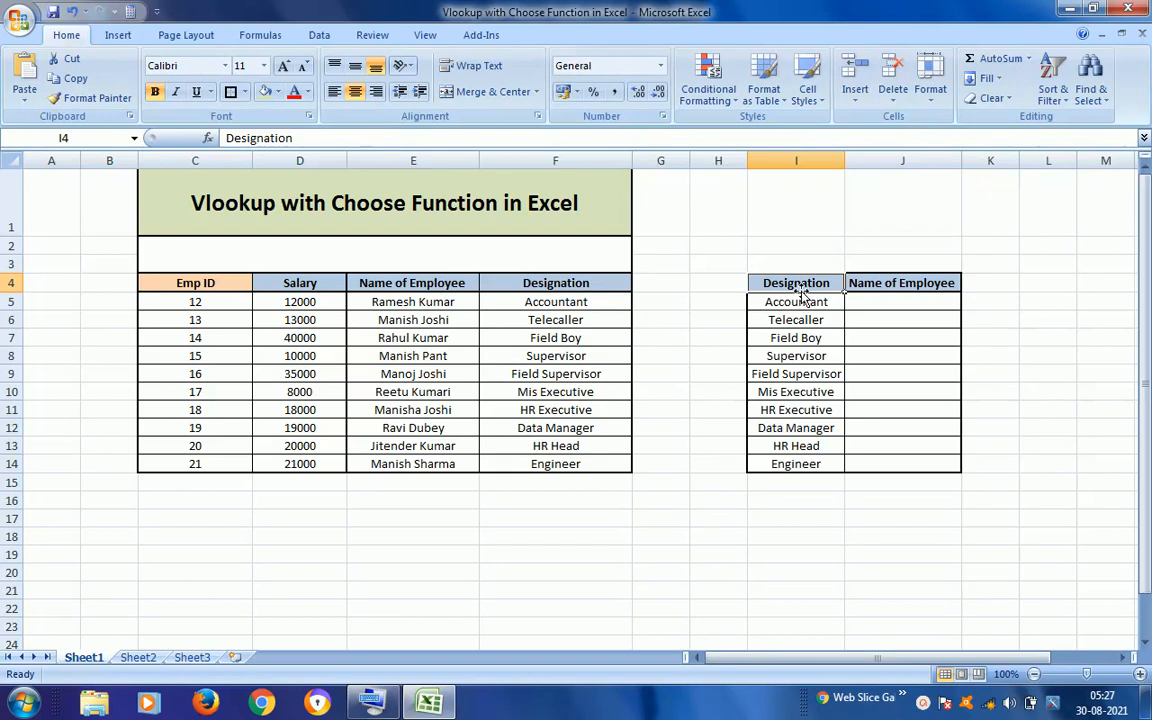
left_click(906, 288)
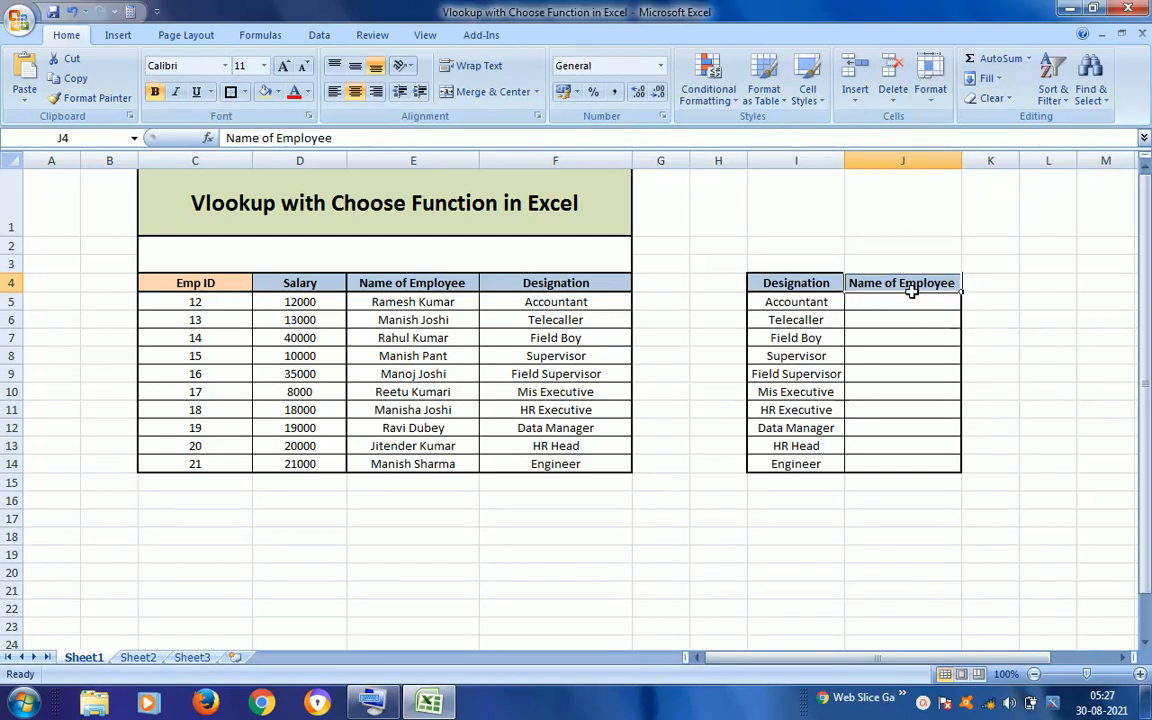
left_click(435, 301)
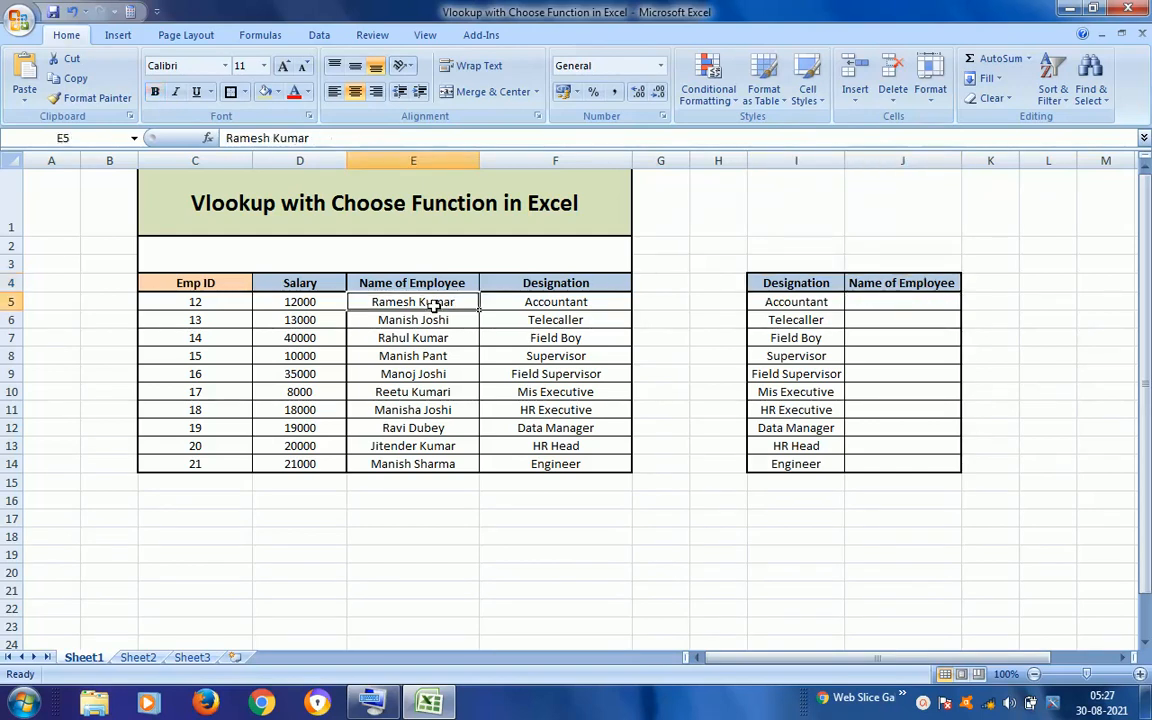
left_click(917, 303)
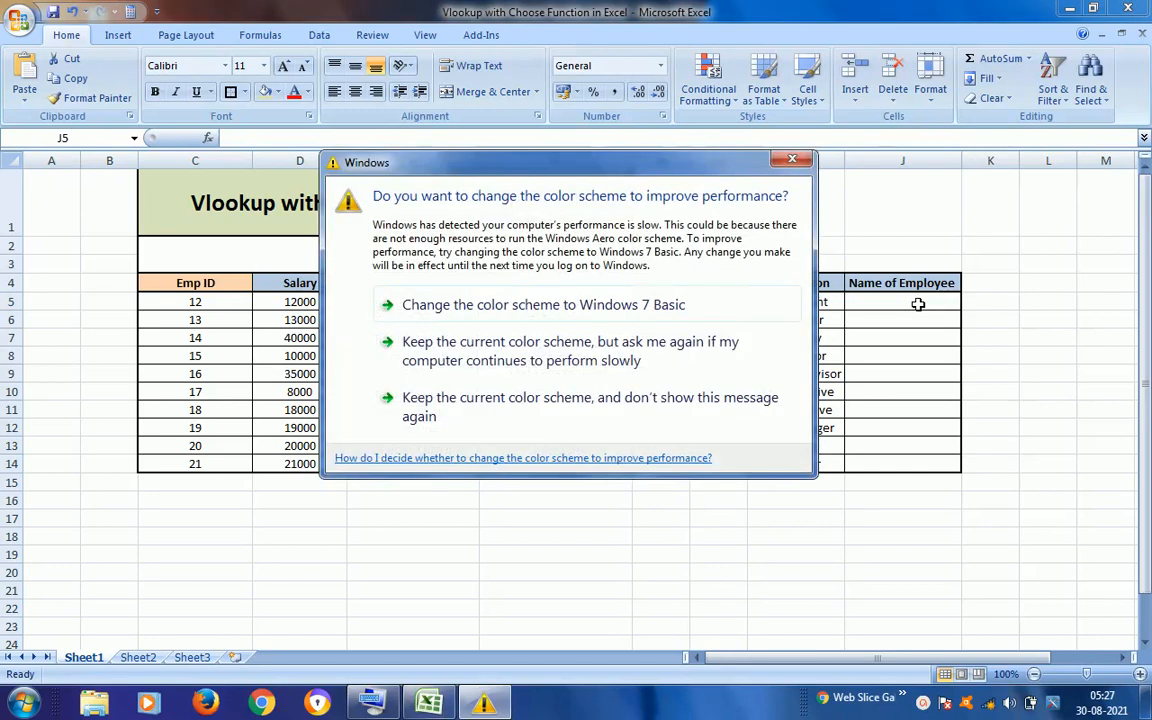
left_click(796, 161)
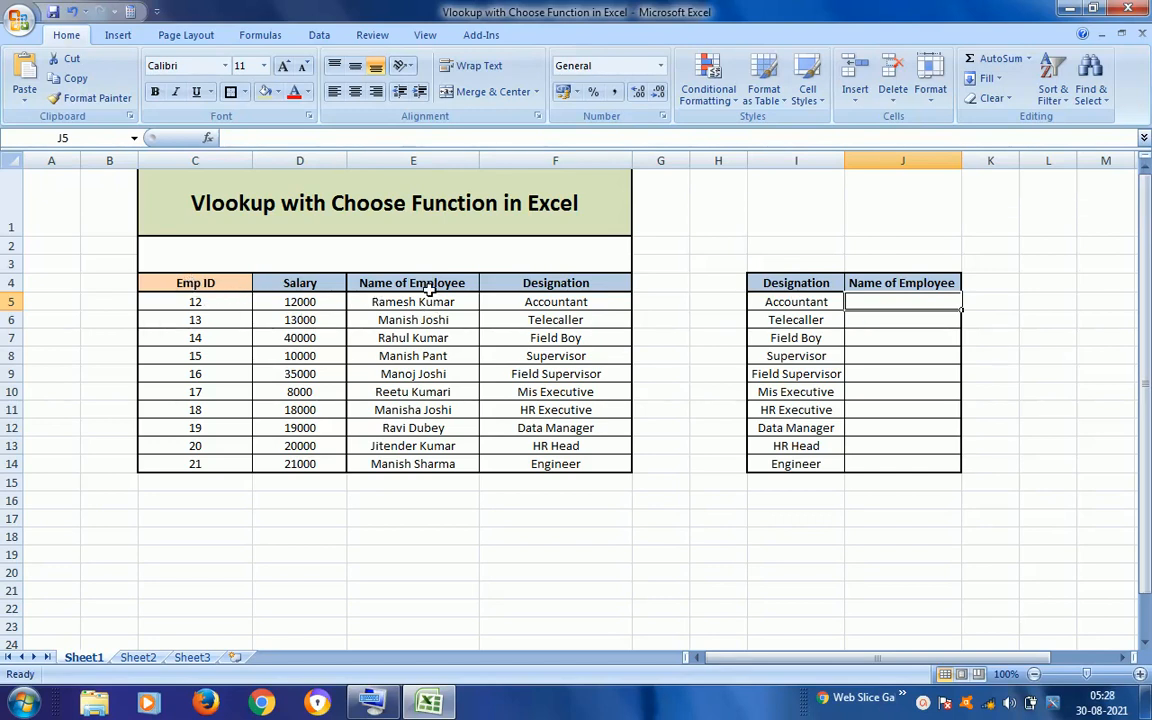
left_click(567, 286)
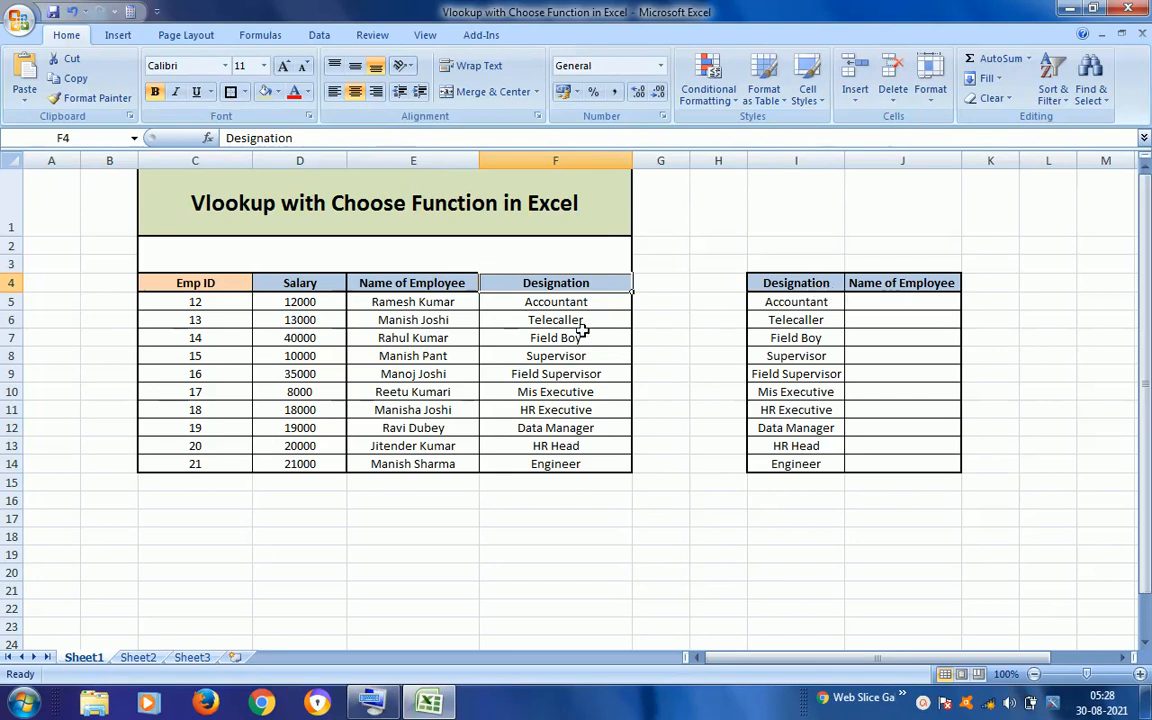
- Start a VLOOKUP formula in cell J5 with the designation in I5 as the lookup value
left_click(932, 305)
type("=")
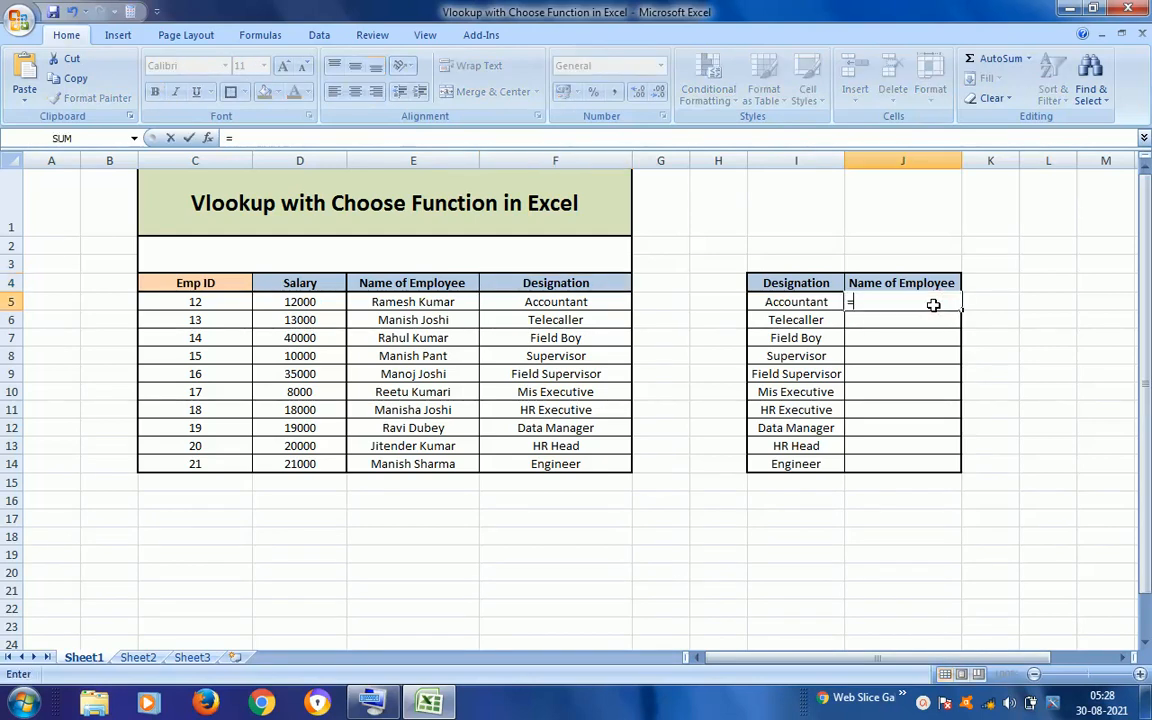
type("v")
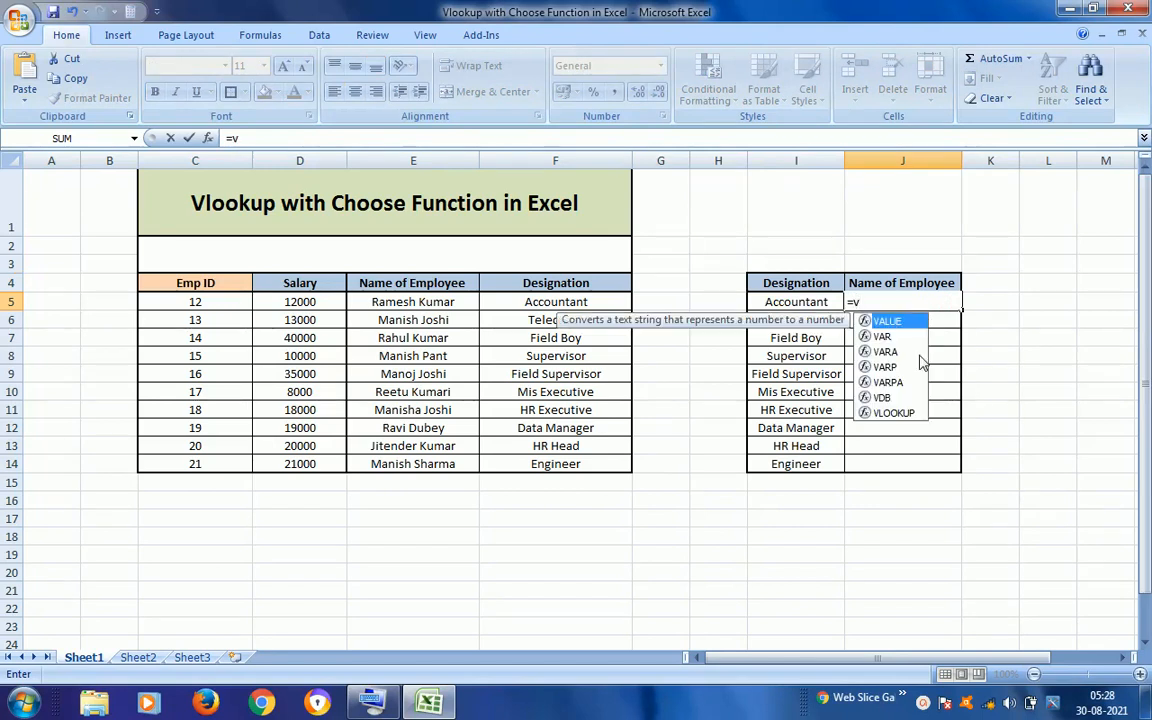
double_click(903, 413)
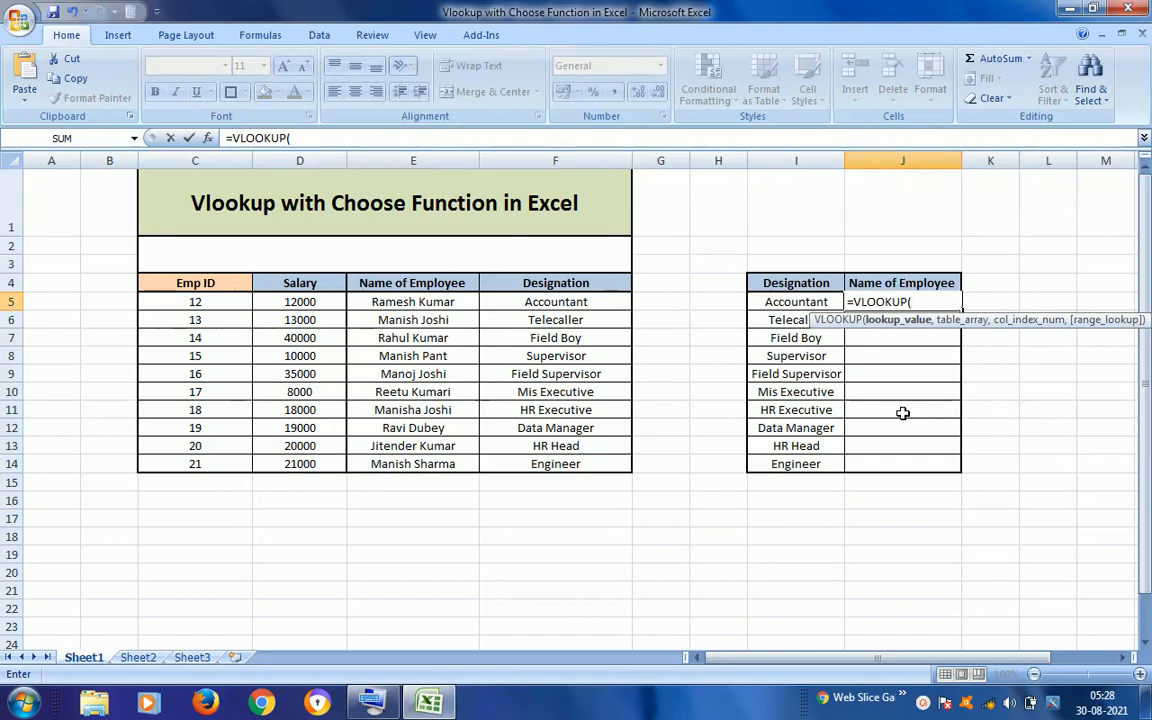
left_click(777, 305)
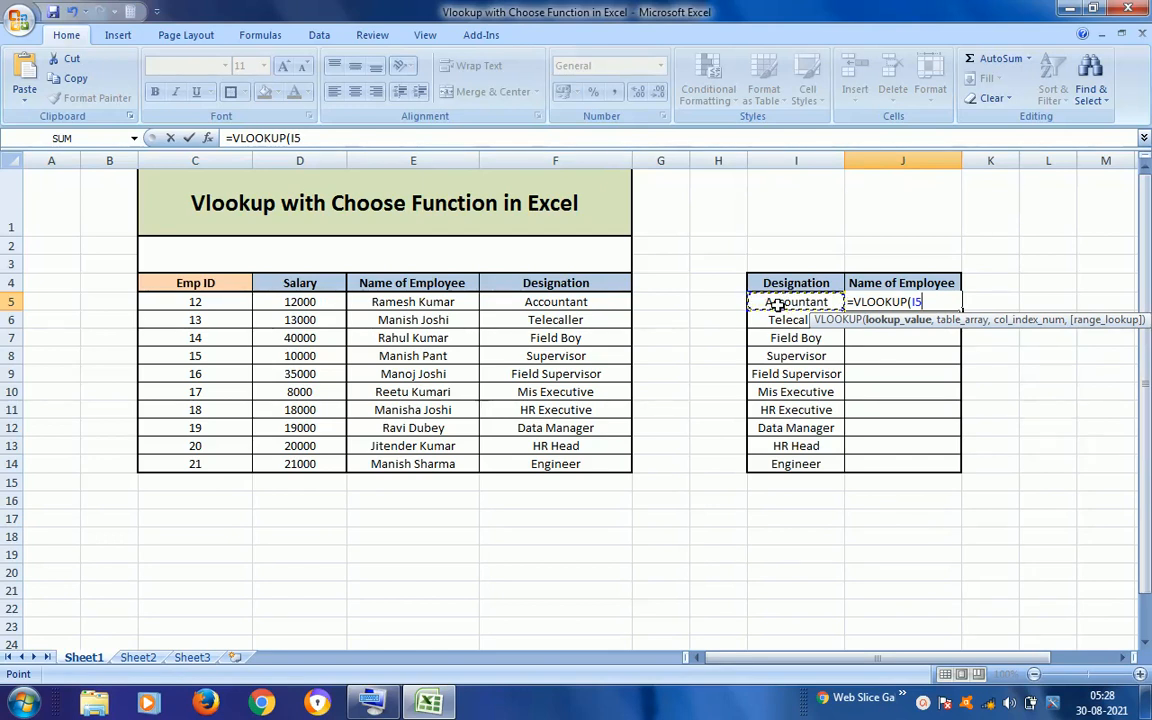
type(",")
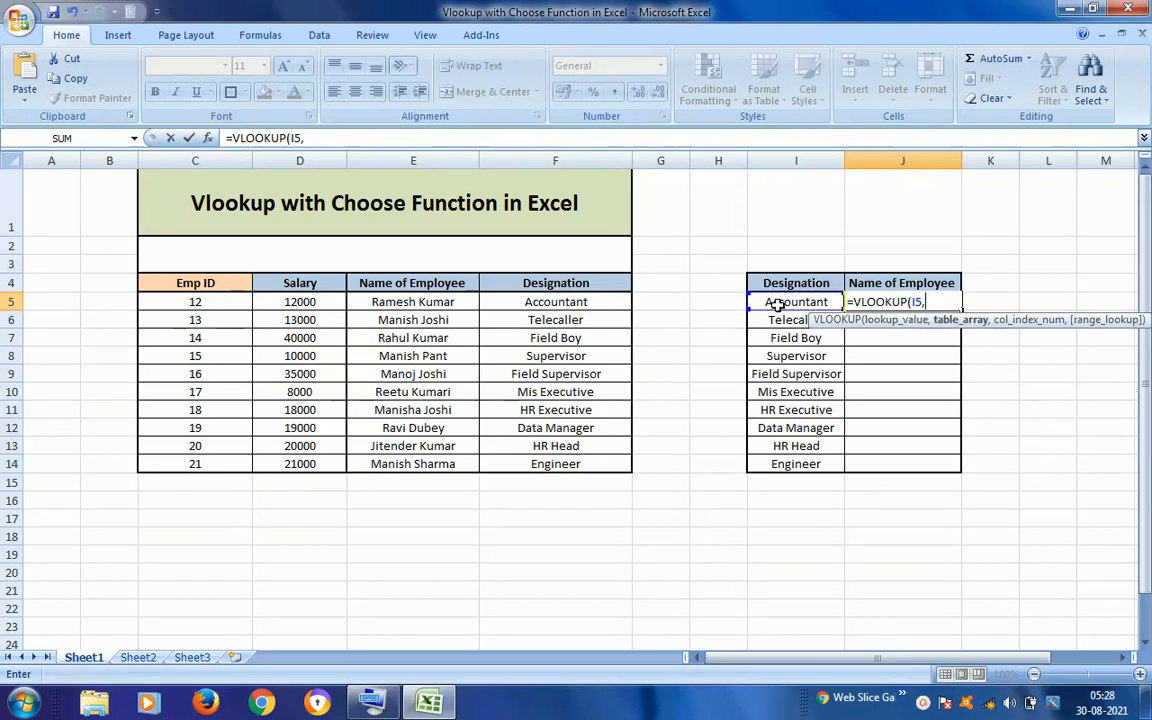
- Nest CHOOSE as the table array with the index array {1,2}, keeping the current Windows colour scheme when prompted
type("cho")
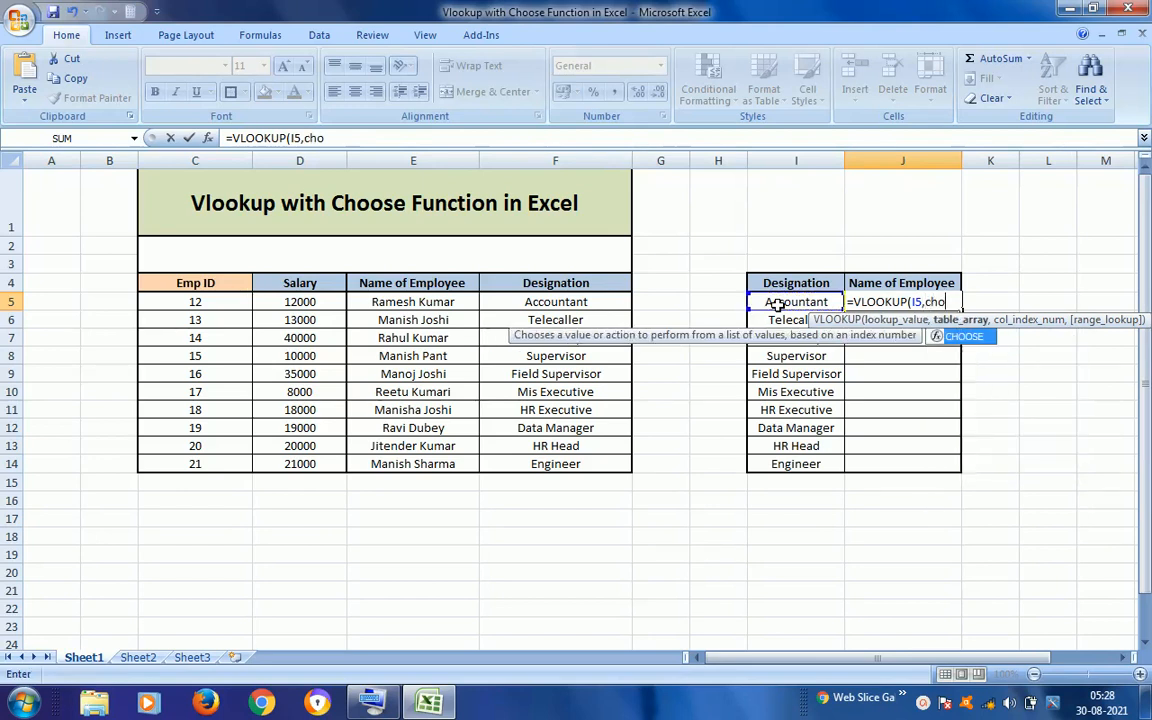
key("Tab")
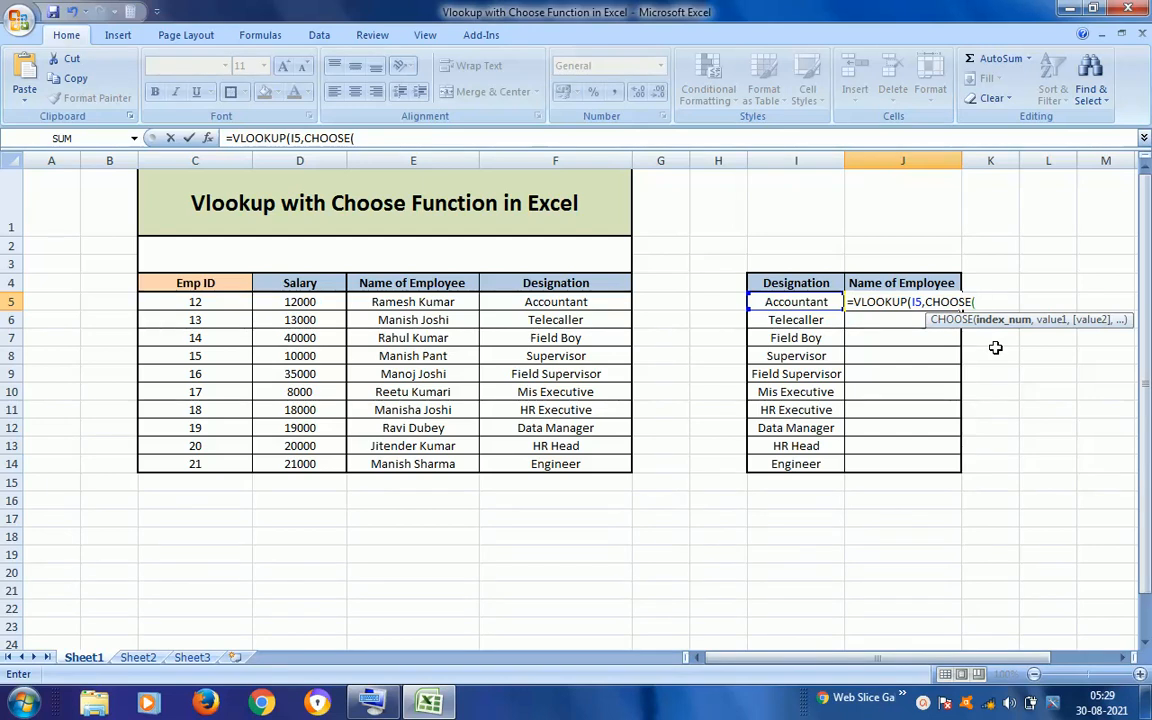
type("{")
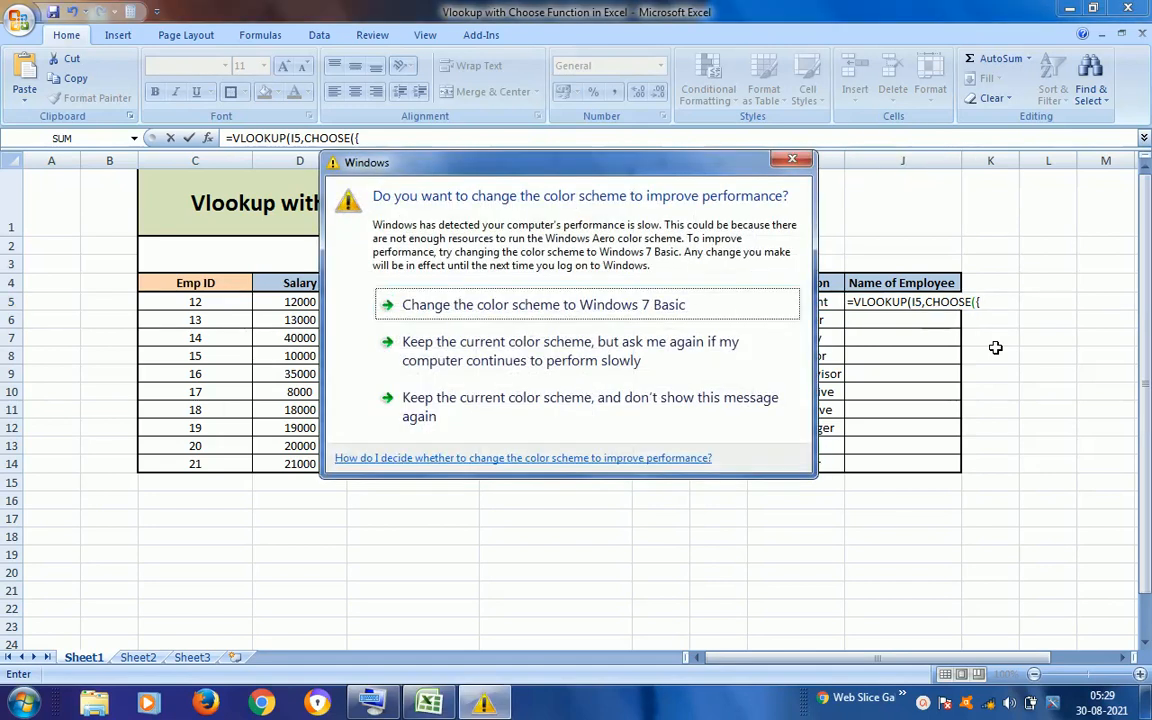
left_click(617, 358)
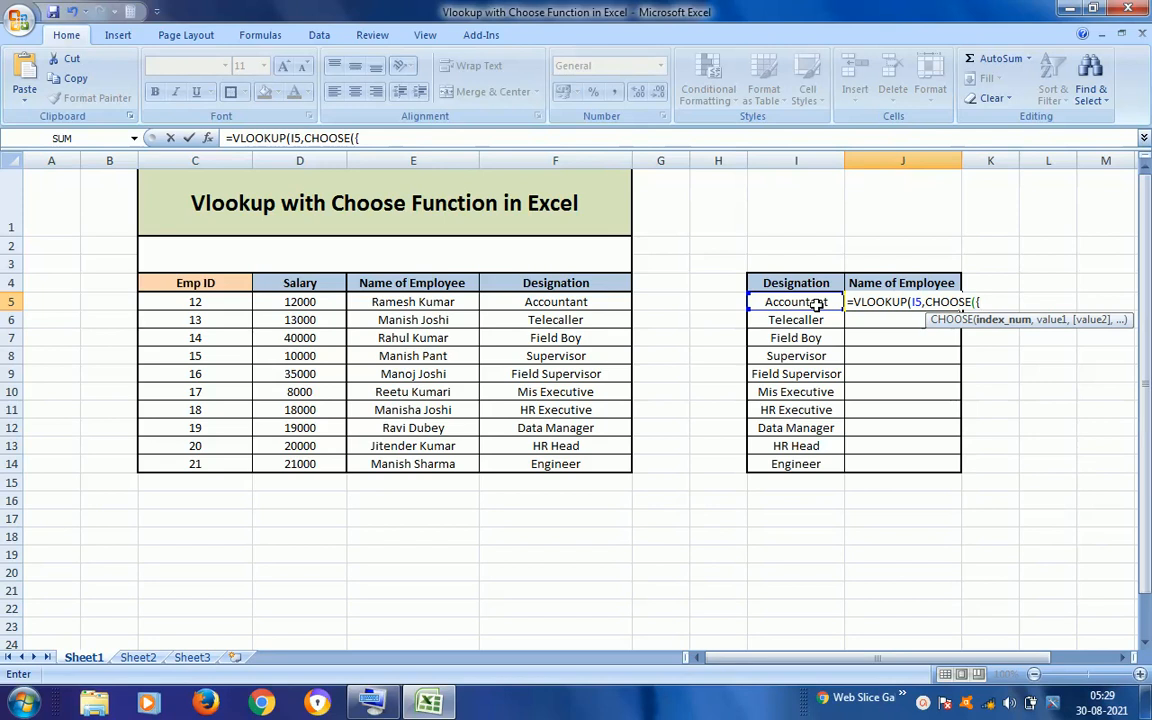
type("1,2")
type("},")
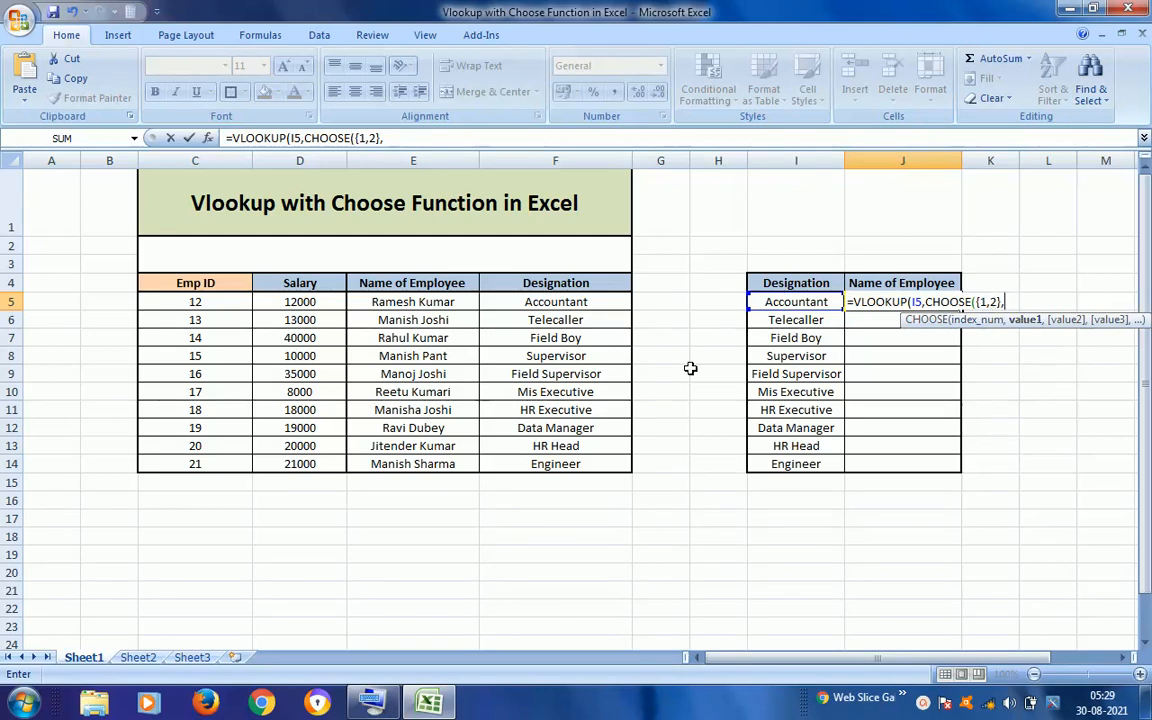
- Supply the designations F5:F14 and the employee names E5:E14 as CHOOSE values and close the CHOOSE function
left_click(566, 308)
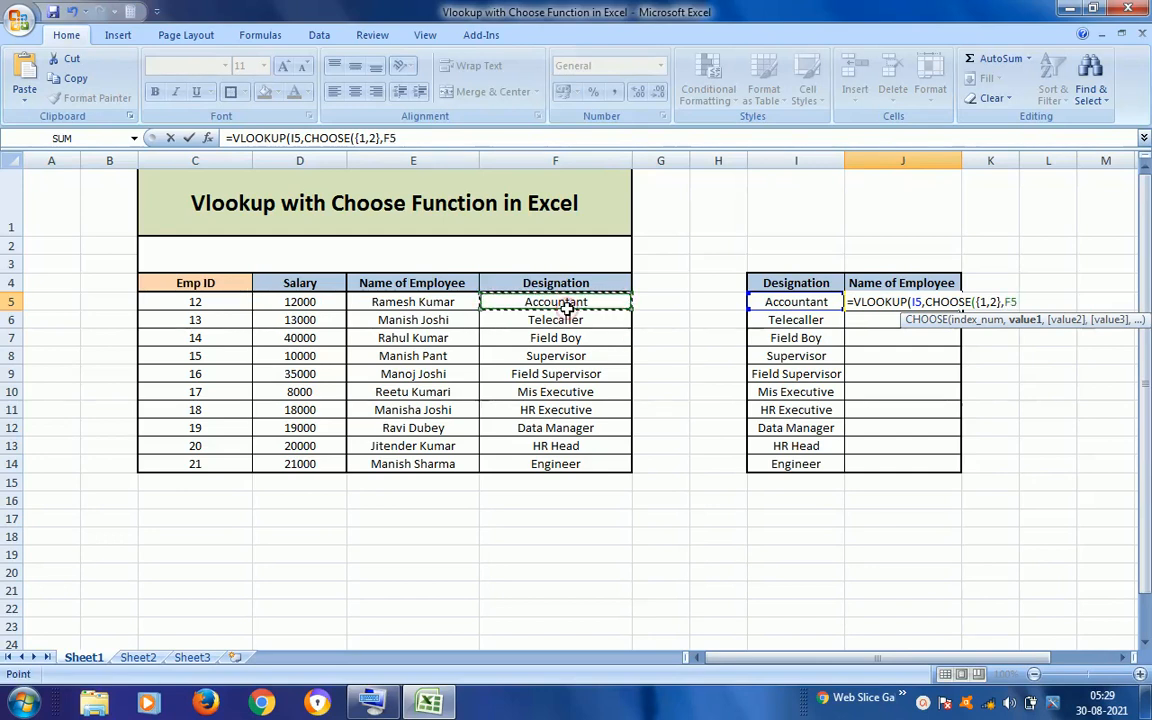
key("ctrl+shift+Down")
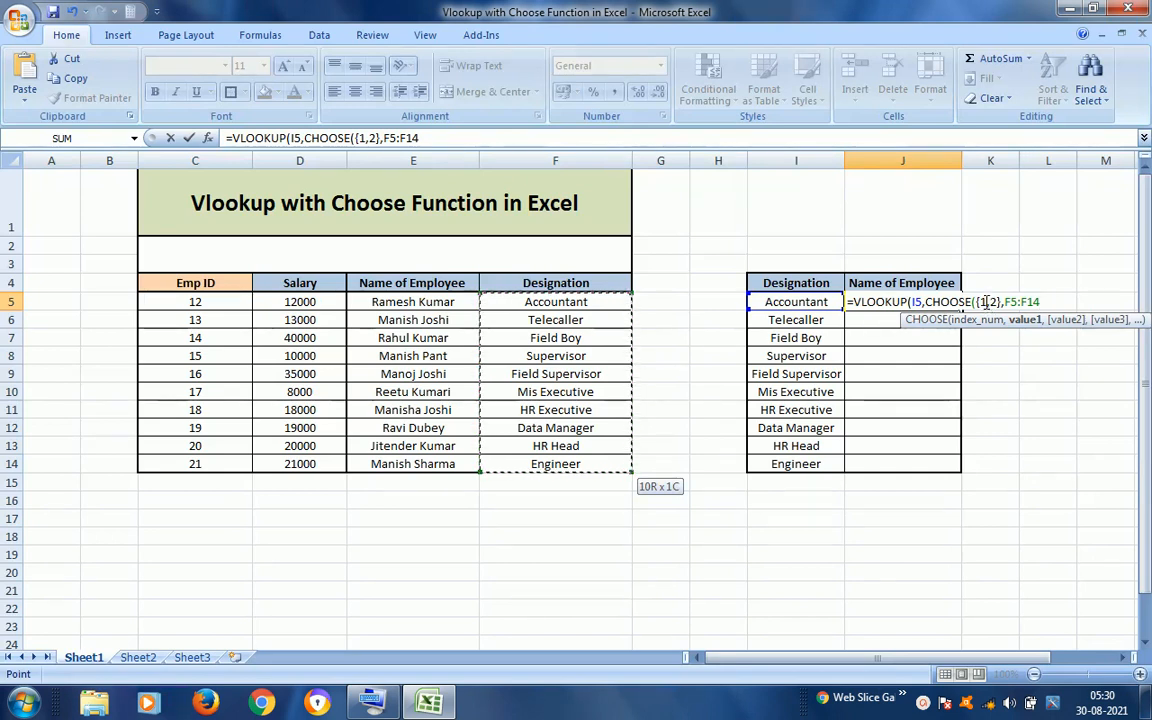
type(",")
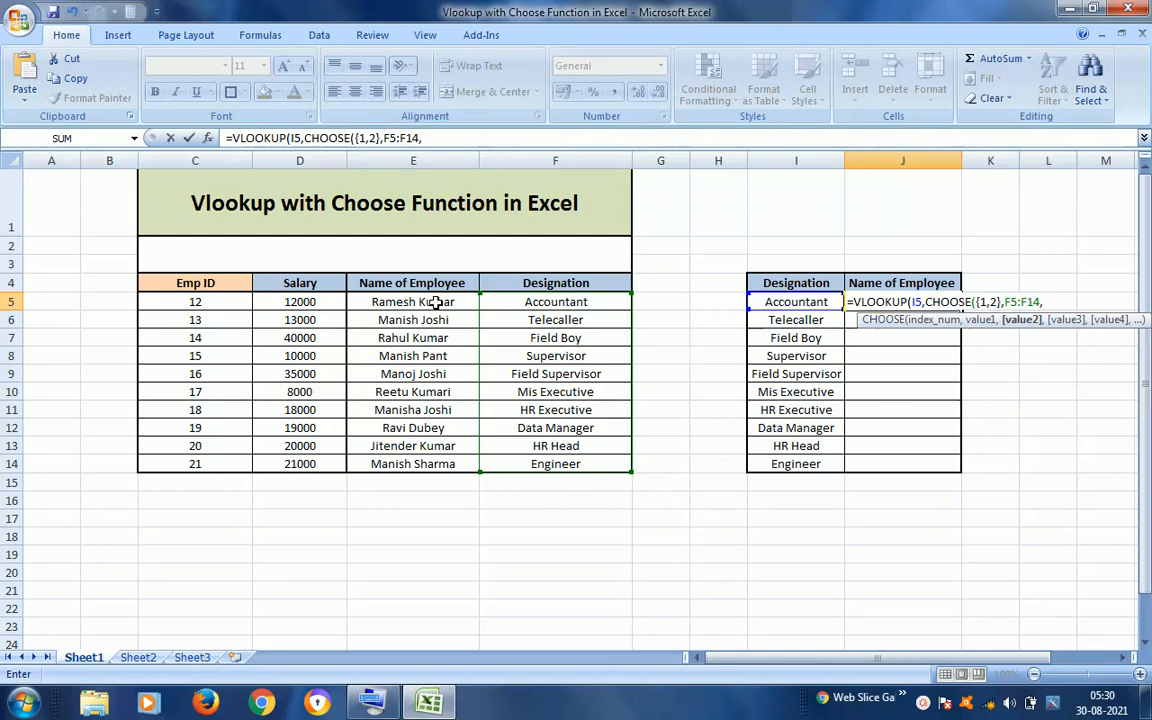
left_click_drag(437, 302, 437, 464)
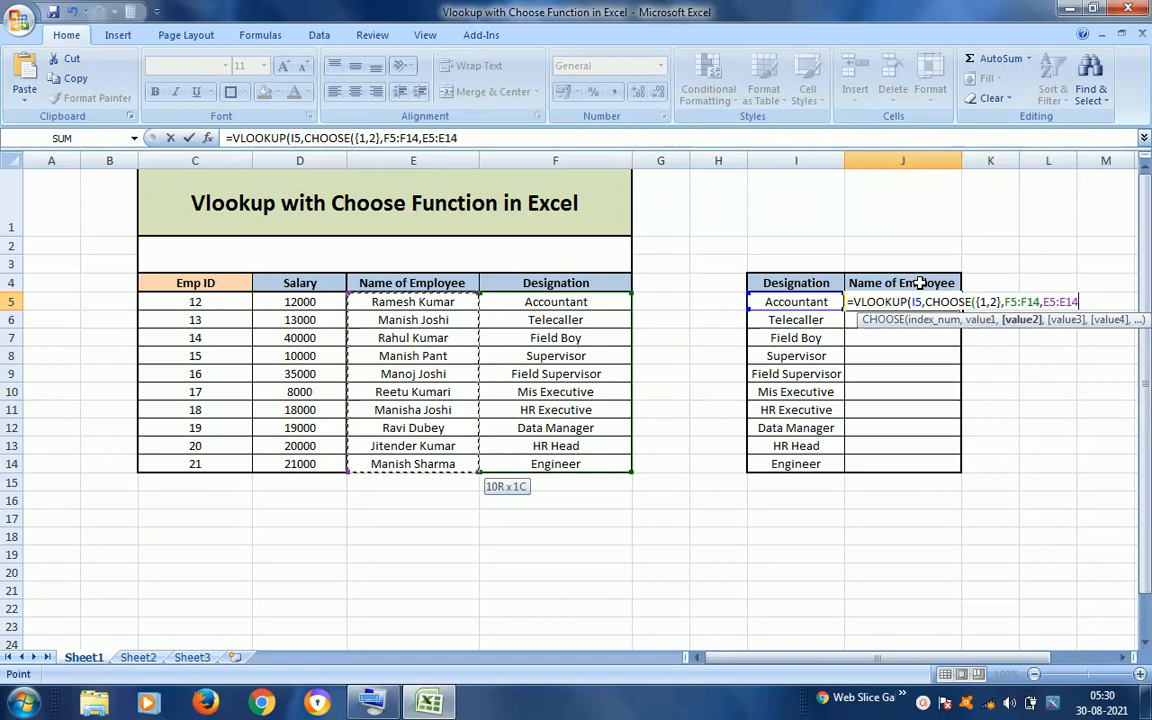
type("),")
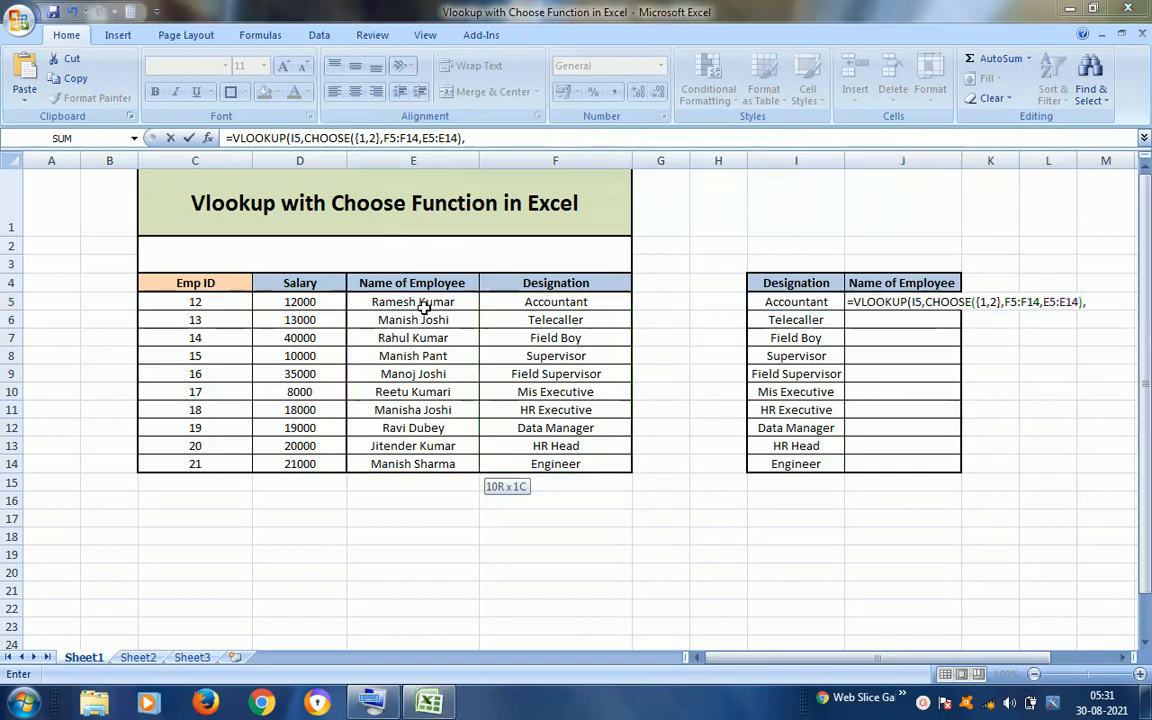
- Complete the VLOOKUP in J5 with column index 2 and exact match 0, and enter the formula
left_click(443, 352)
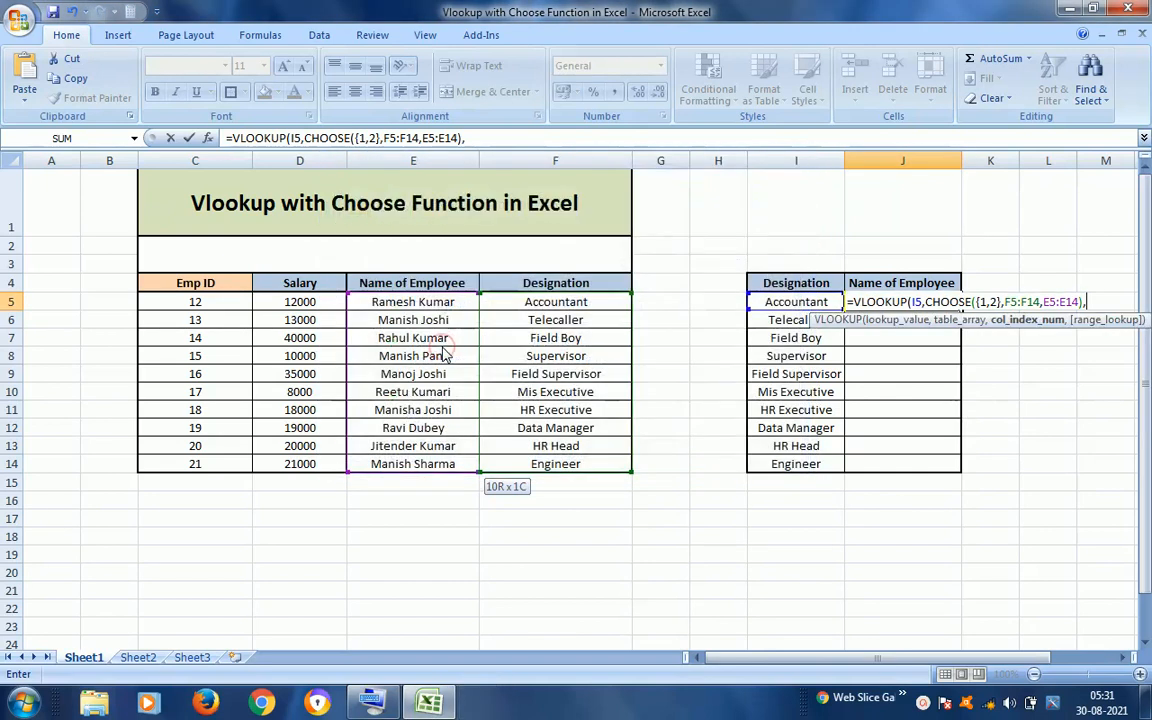
type("2")
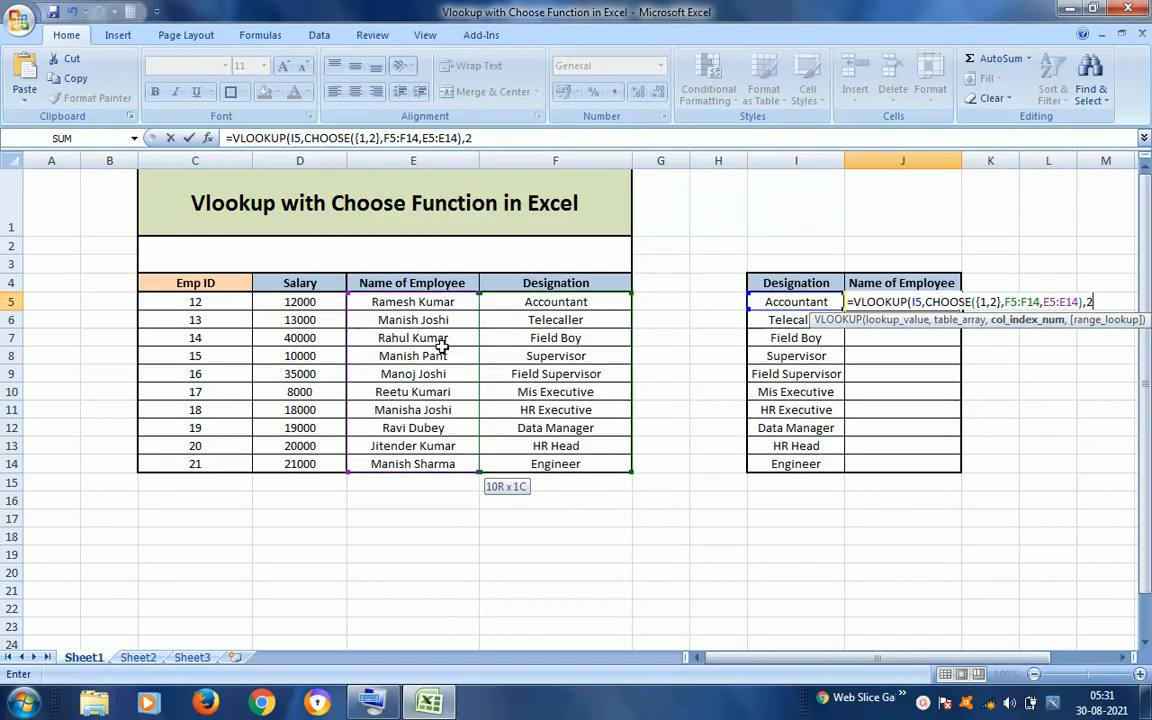
type(",")
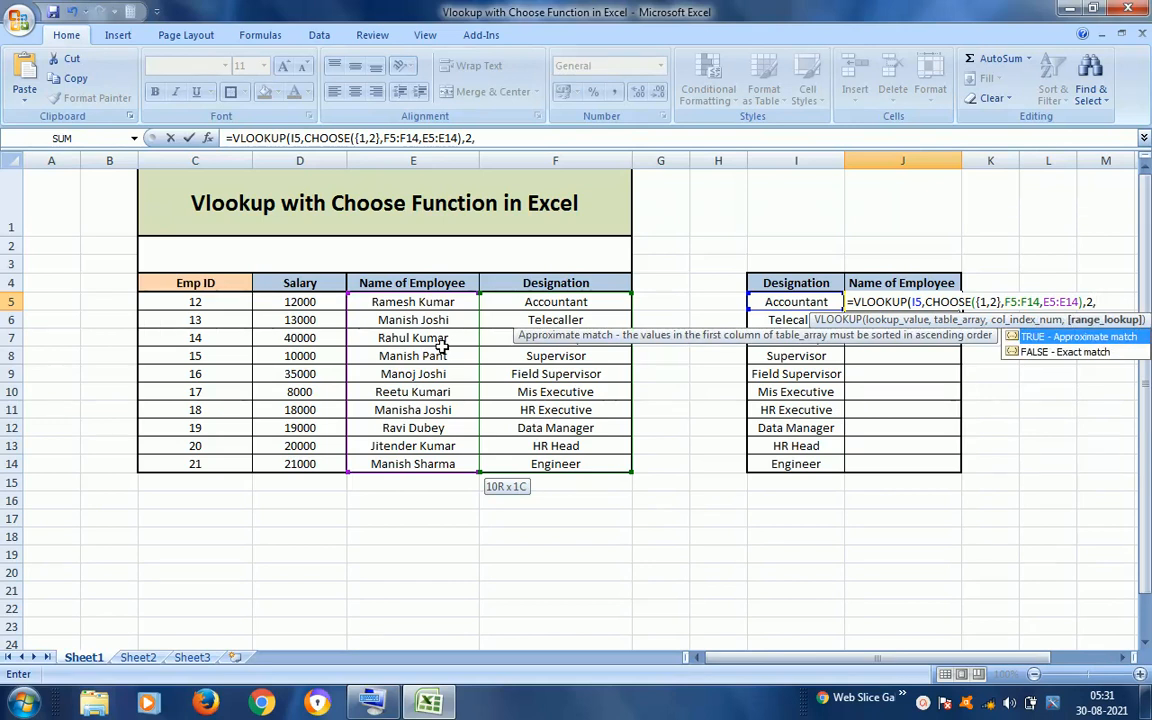
type("0)")
key("ctrl+Return")
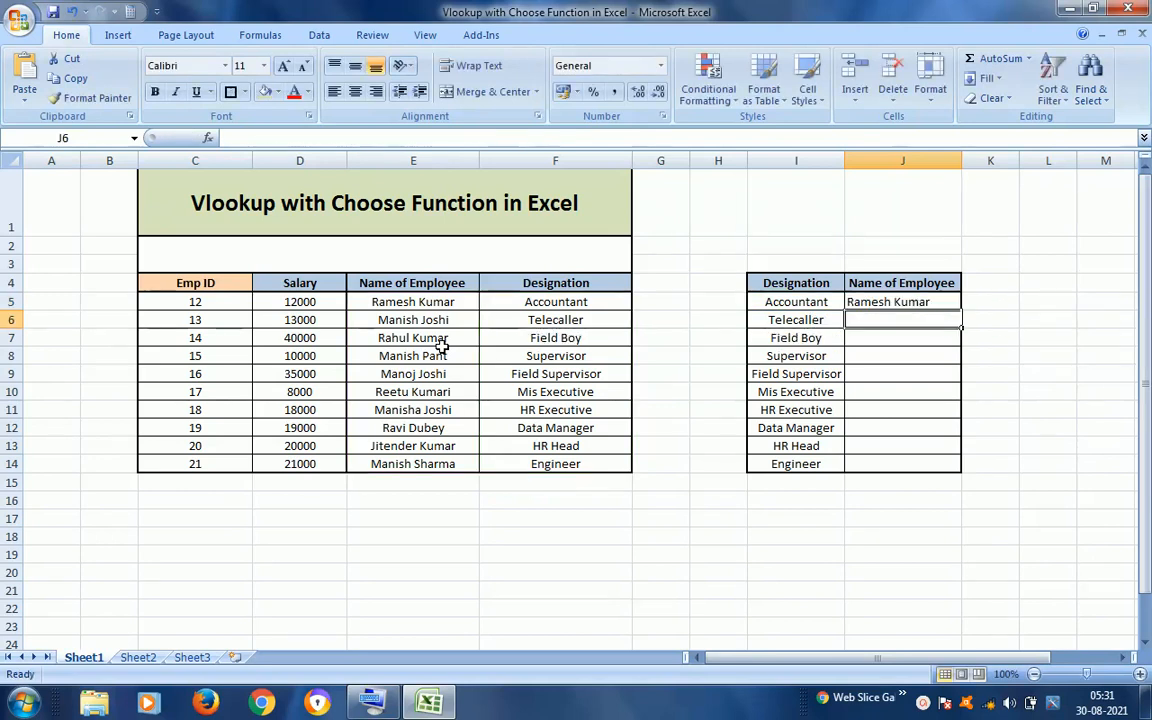
- Copy the formula from J5 to all designation rows in J5:J14 and return to J5
key("ctrl+c")
key("Left")
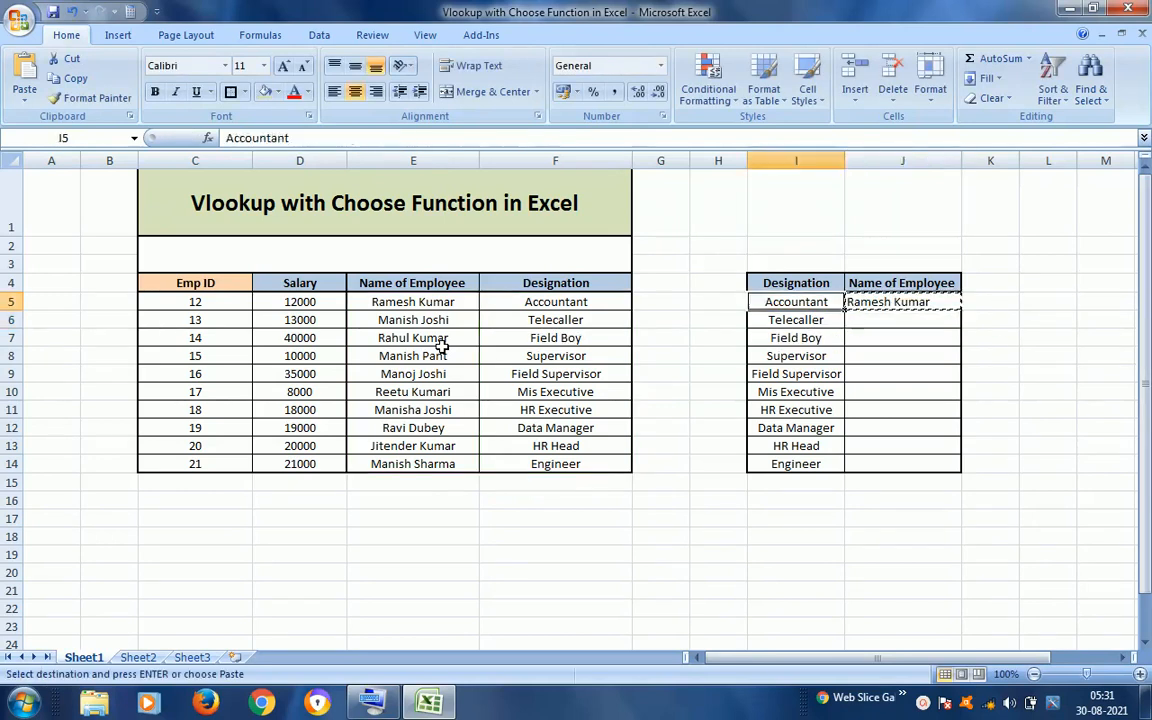
key("ctrl+Down")
key("Right")
key("ctrl+shift+Up")
key("ctrl+v")
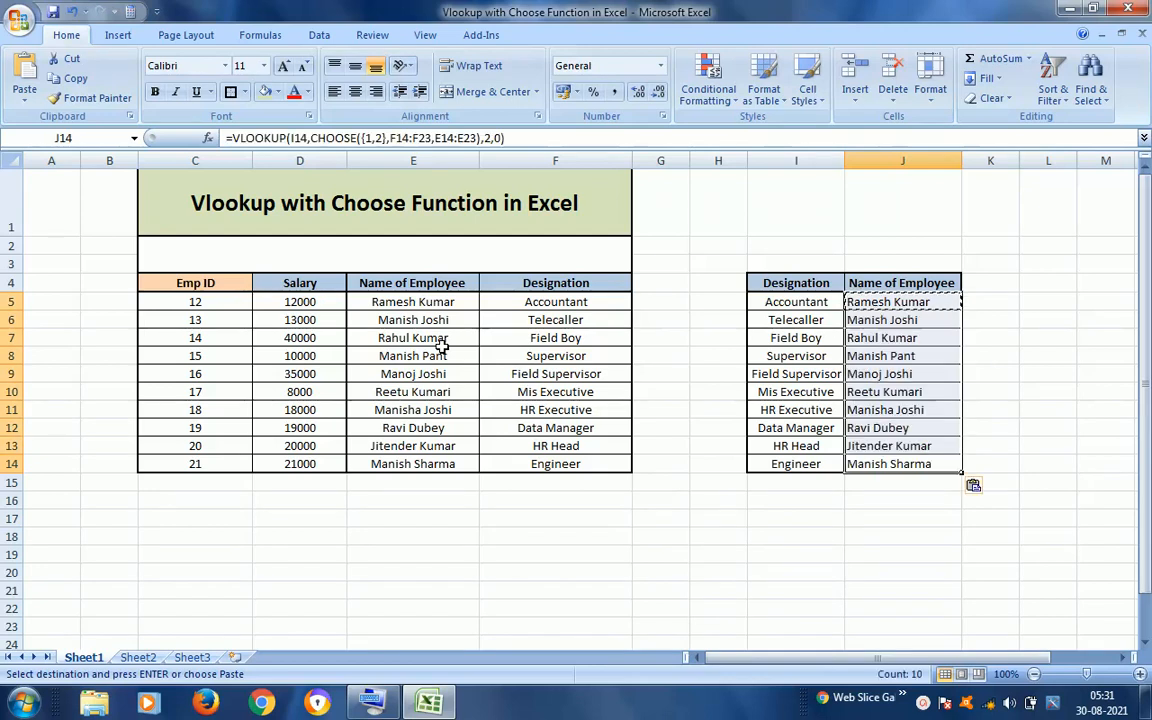
key("Escape")
key("ctrl+Up")
key("Down")
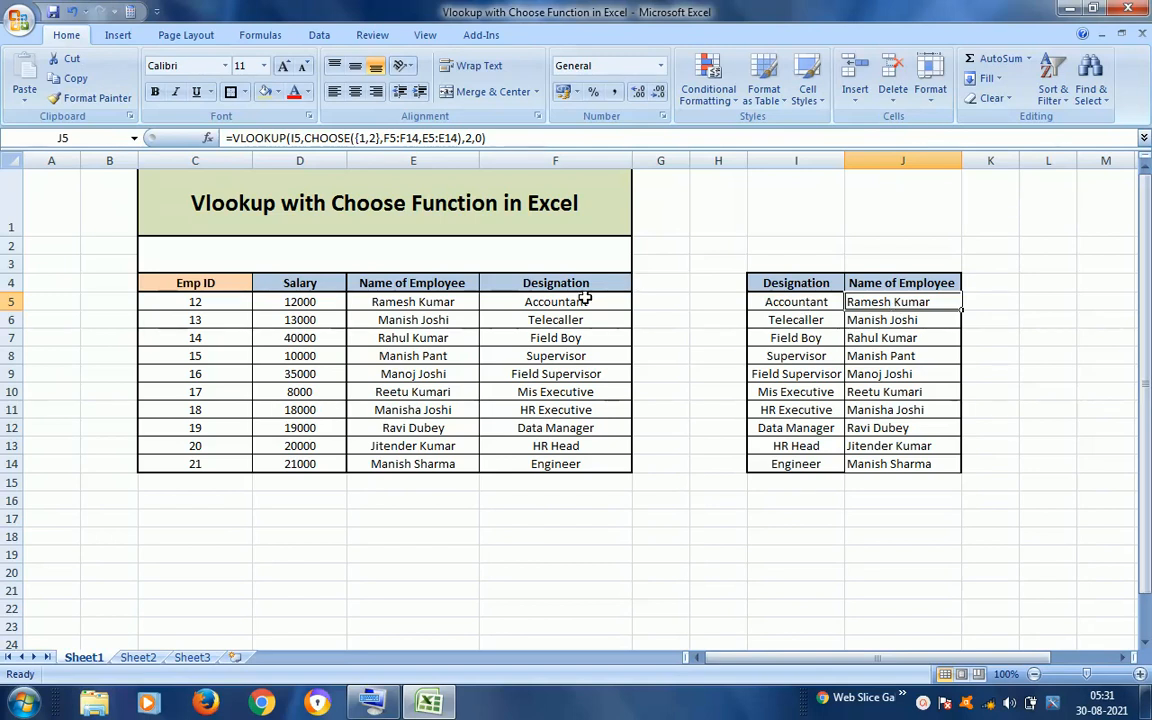
- Clear the lookup formulas from the Name of Employee column, cells J5:J14
left_click(416, 300)
left_click(893, 299)
key("ctrl+shift+Down")
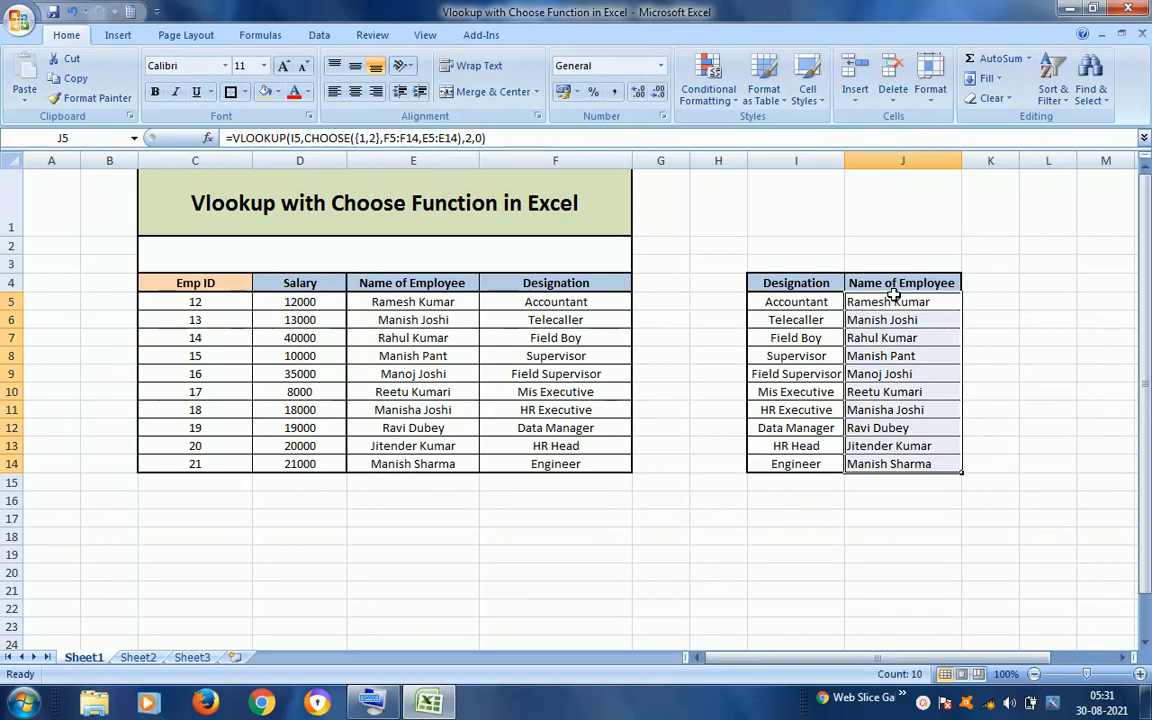
key("Delete")
key("Up")
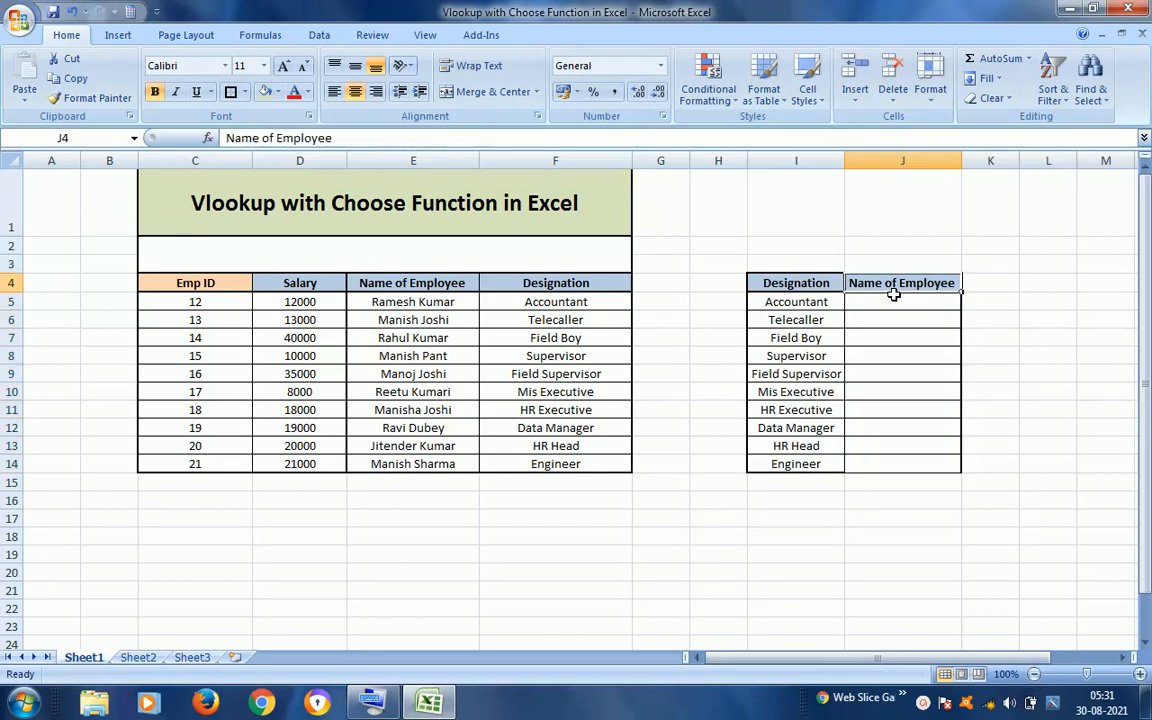
- Copy the header text "Emp ID" from cell C4 of the employee table
key("Left")
key("Left")
key("Left")
key("Left")
key("Left")
key("Left")
key("Left")
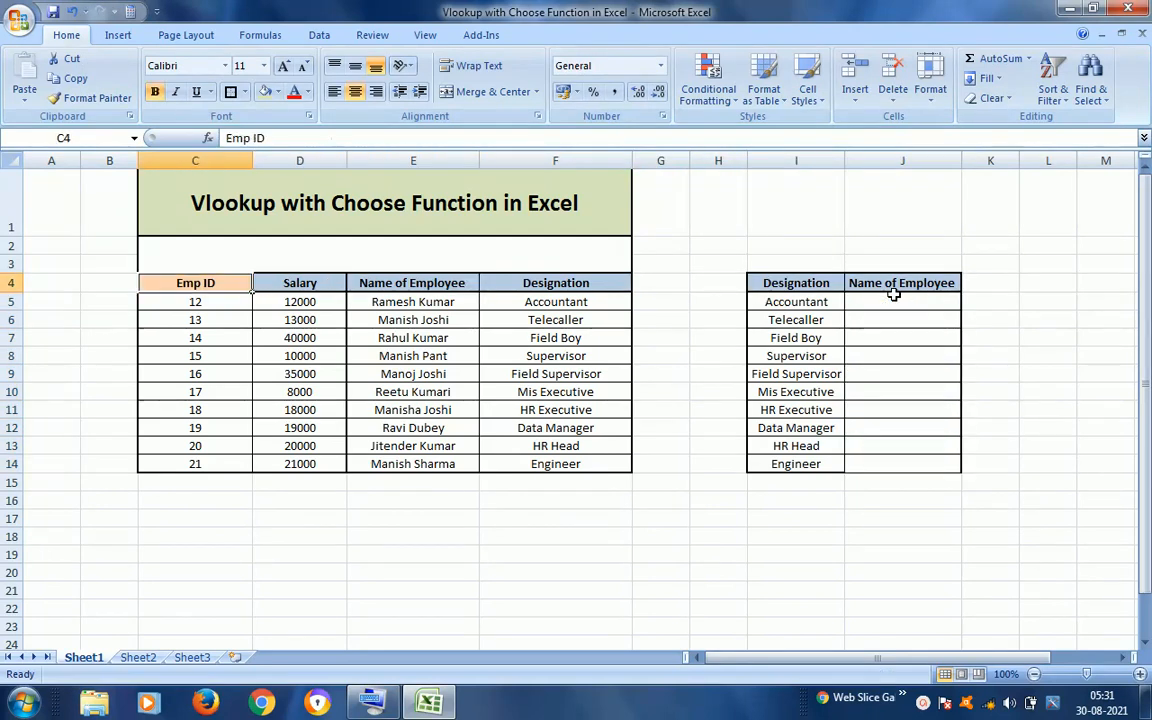
key("F2")
key("shift+Home")
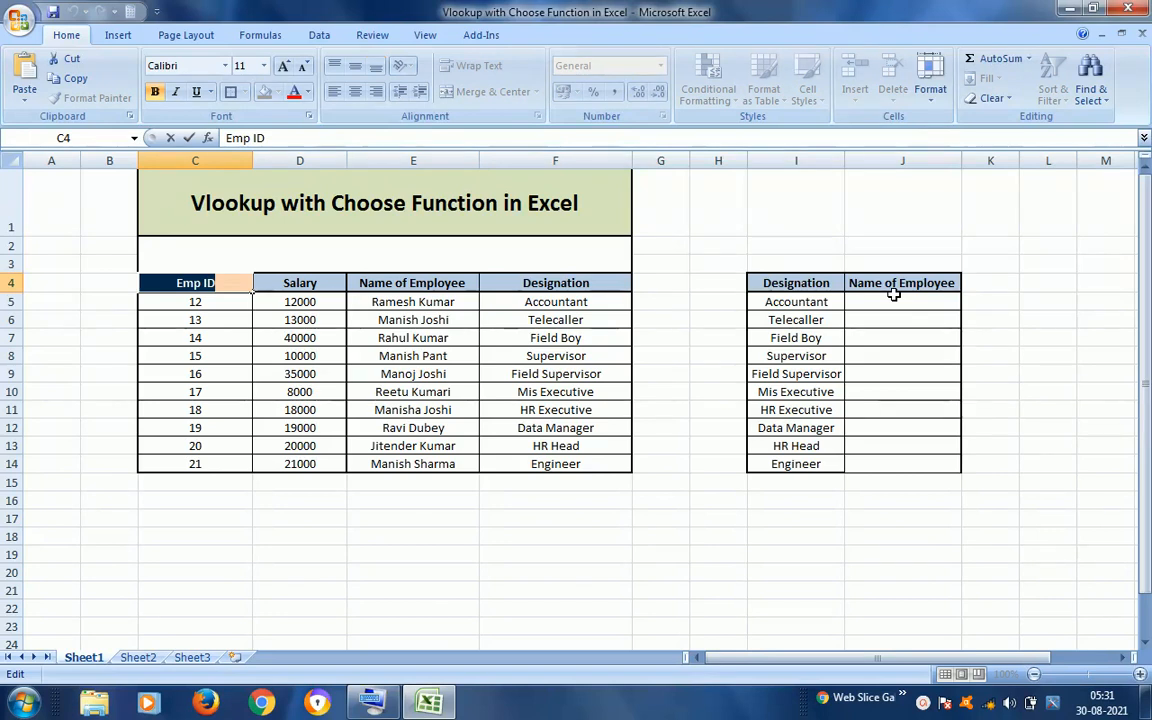
key("Tab")
- Replace the header in J4 with the copied text "Emp ID"
key("Right")
key("Right")
key("Right")
key("Right")
key("Right")
key("Right")
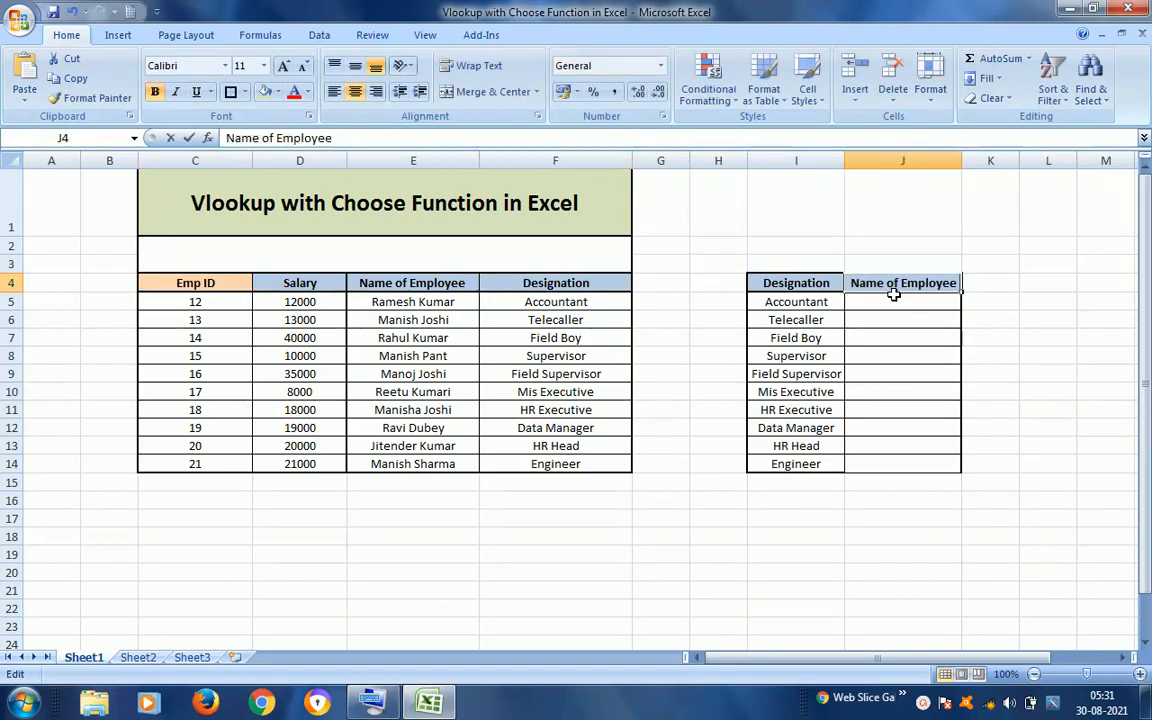
key("F2")
key("ctrl+shift+Left")
key("ctrl+shift+Left")
key("ctrl+shift+Left")
key("ctrl+v")
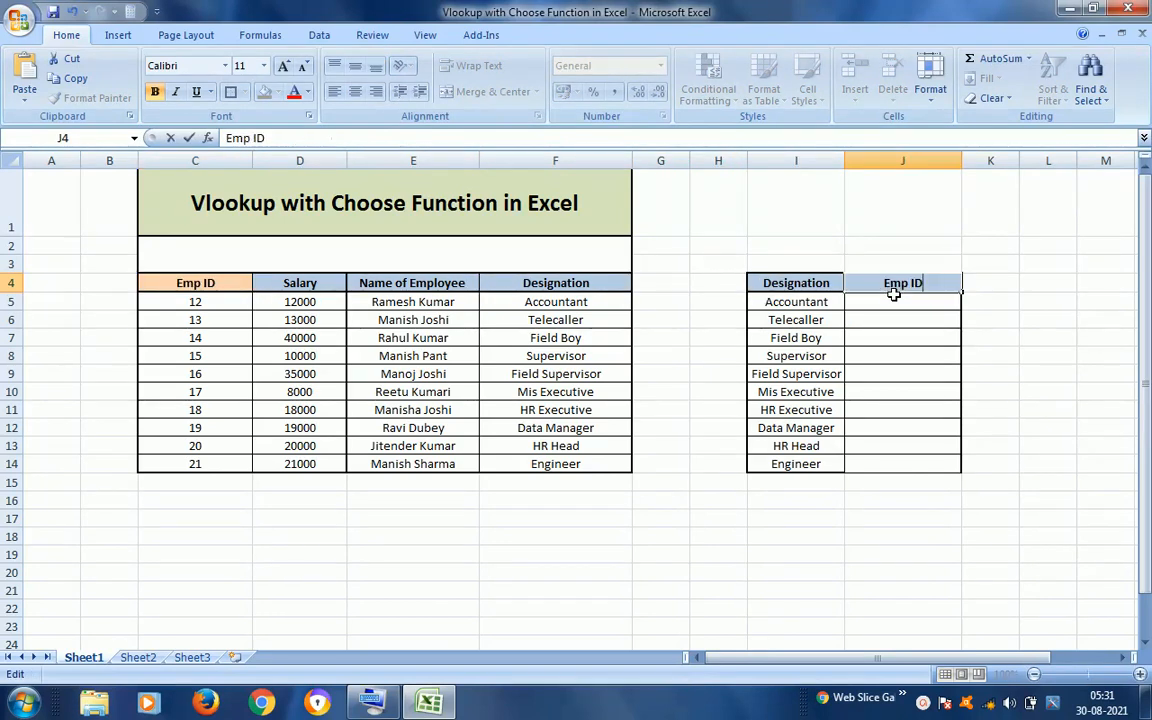
key("Return")
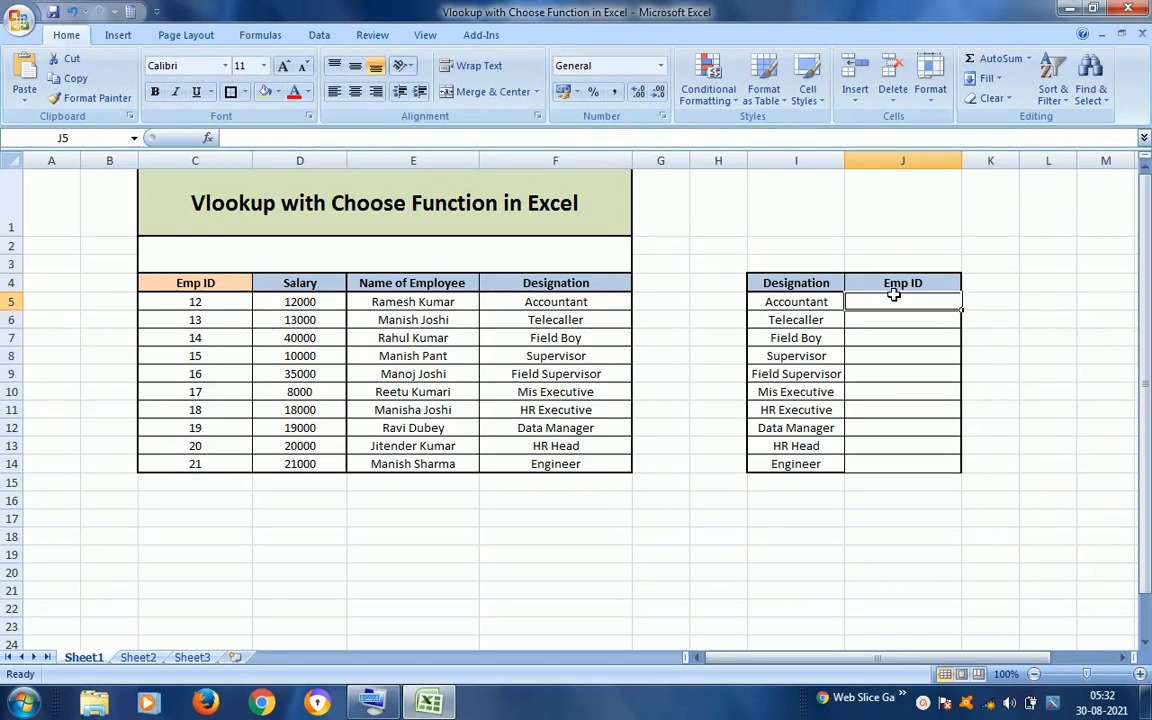
- Start a VLOOKUP formula in J5 with the designation in I5 as the lookup value
type("=v")
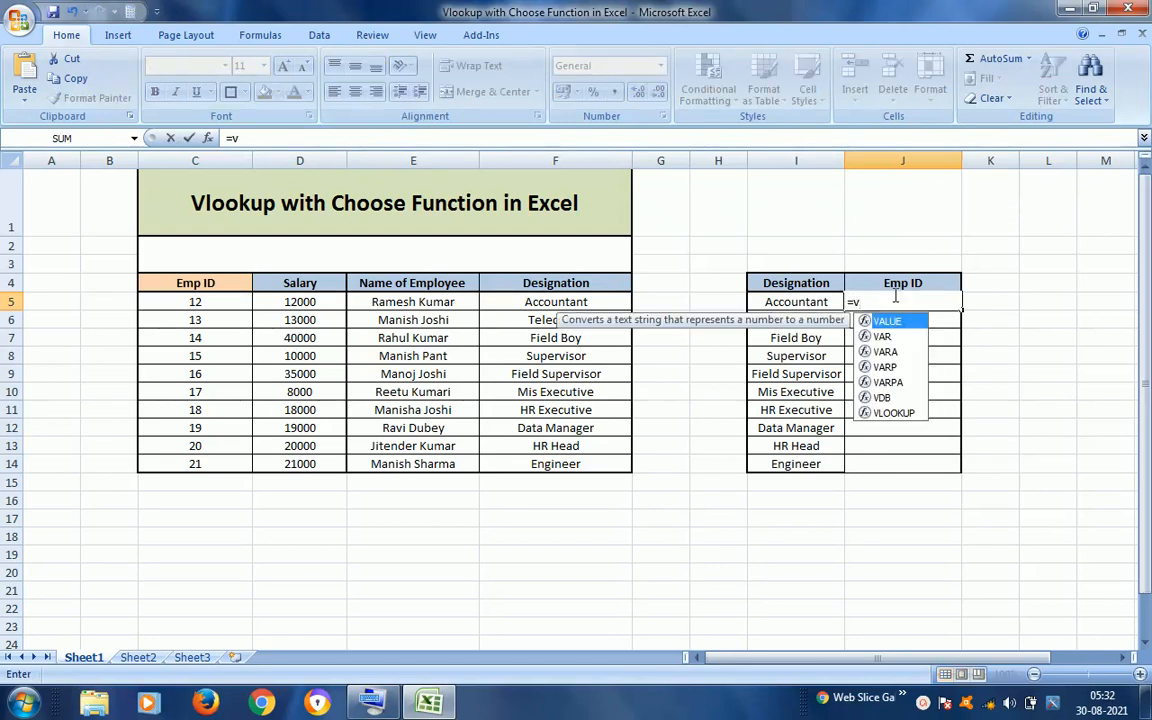
left_click(893, 414)
double_click(893, 414)
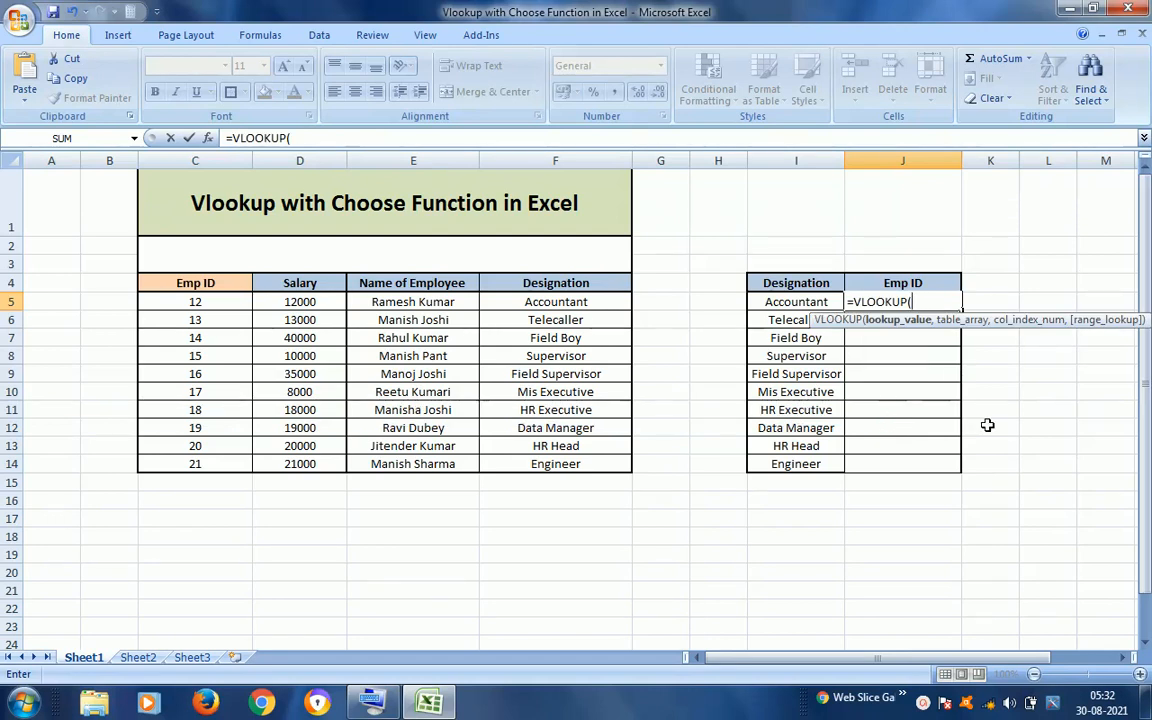
left_click(776, 300)
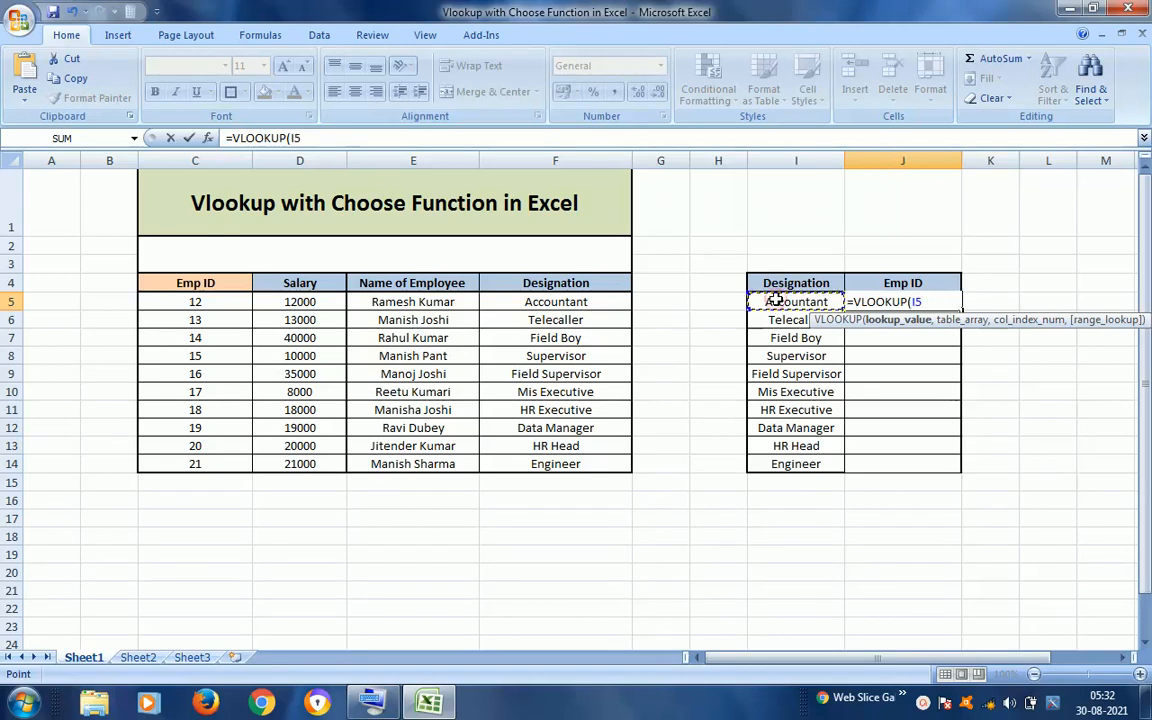
- Nest a CHOOSE function with index array {1,2} as the table array, dismissing the Windows prompt by keeping the current color scheme
type(",cho")
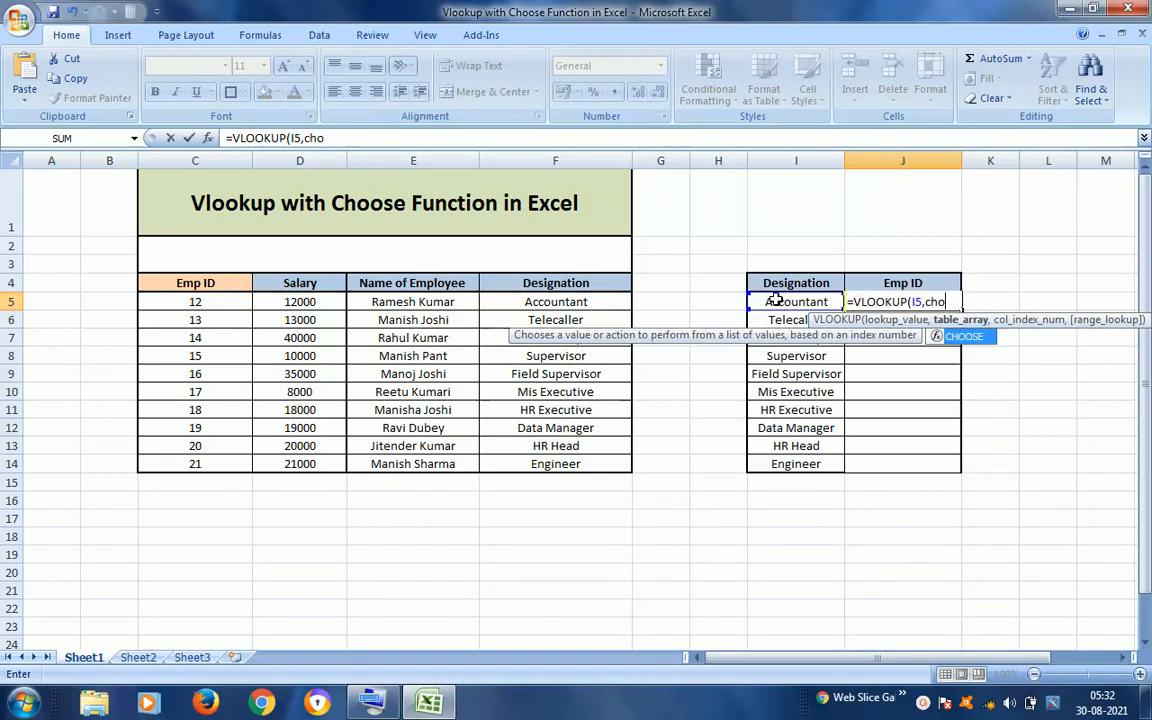
key("Tab")
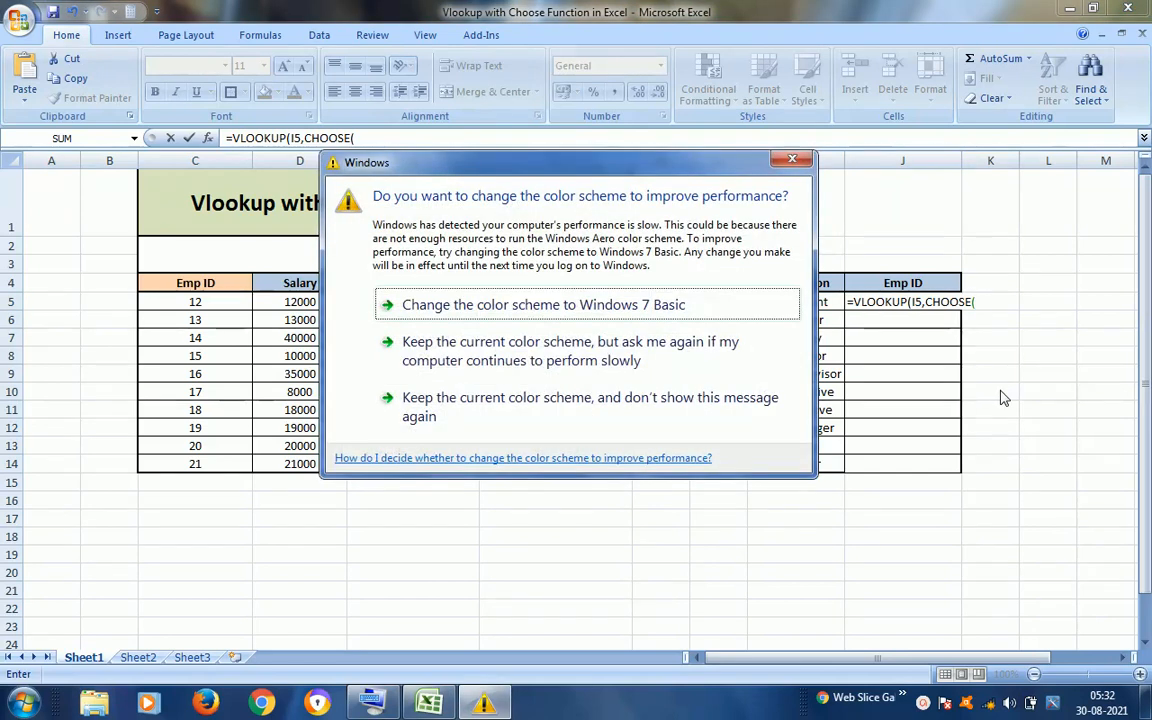
left_click(653, 349)
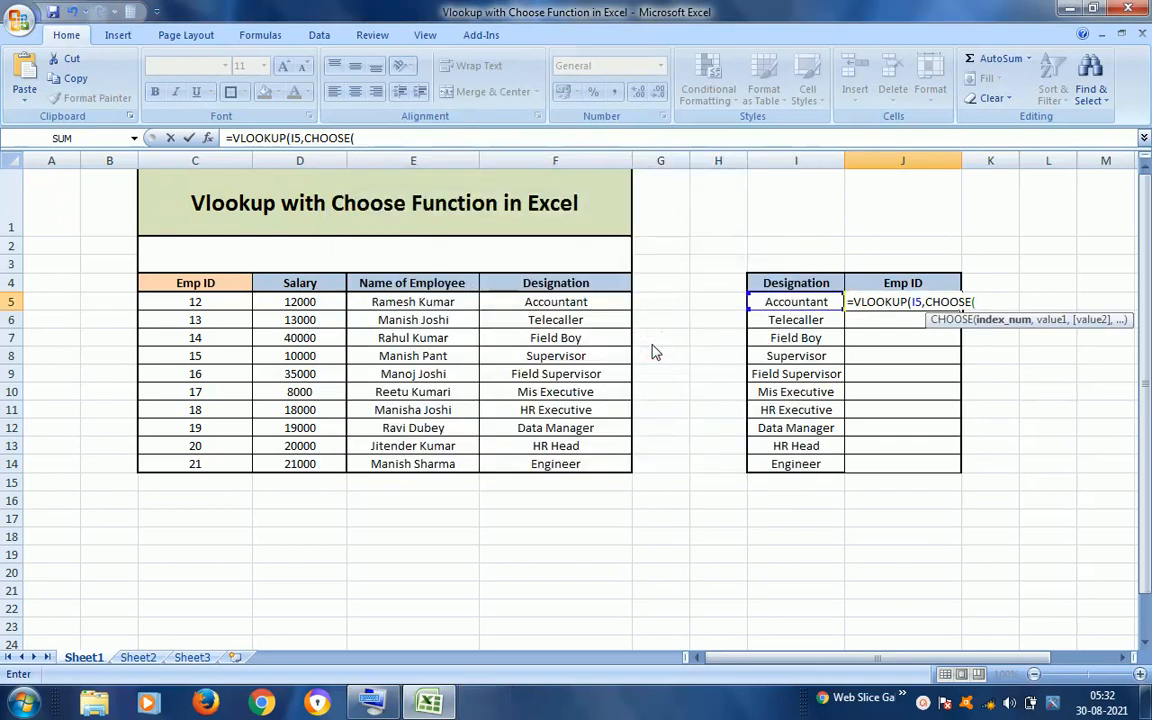
type("{")
type("1,")
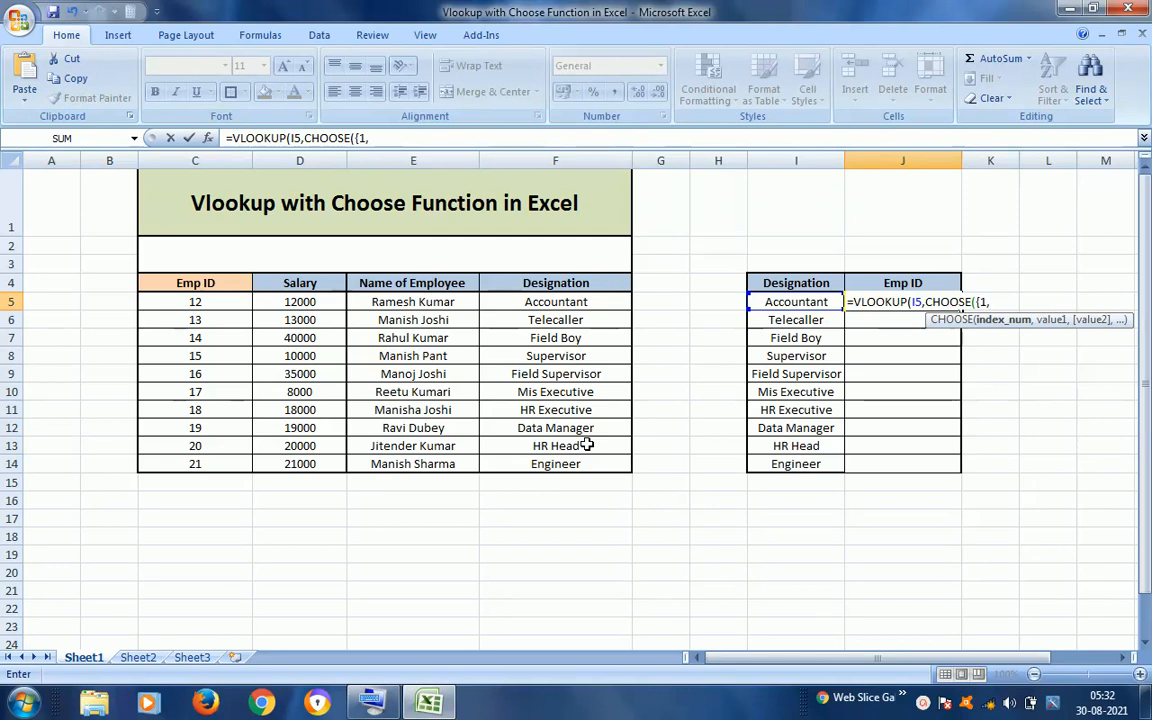
type("2}")
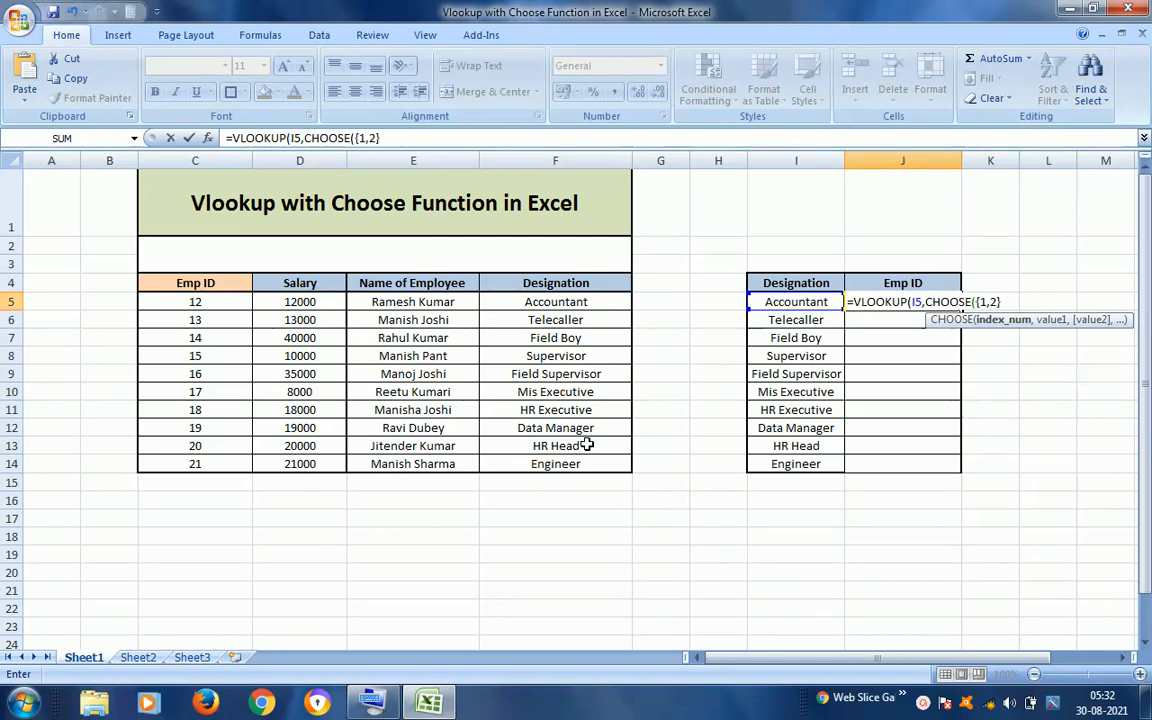
type(",")
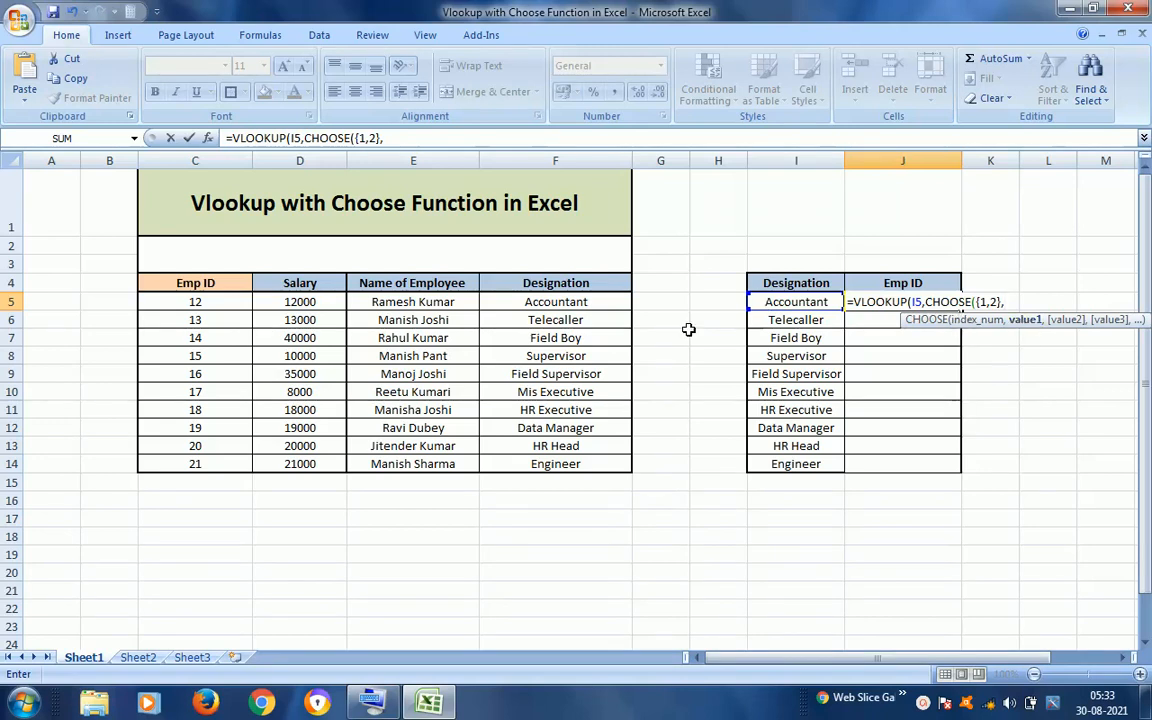
- Supply the designations F5:F14 and the employee IDs C5:C14 as CHOOSE values and close the CHOOSE function
left_click(567, 302)
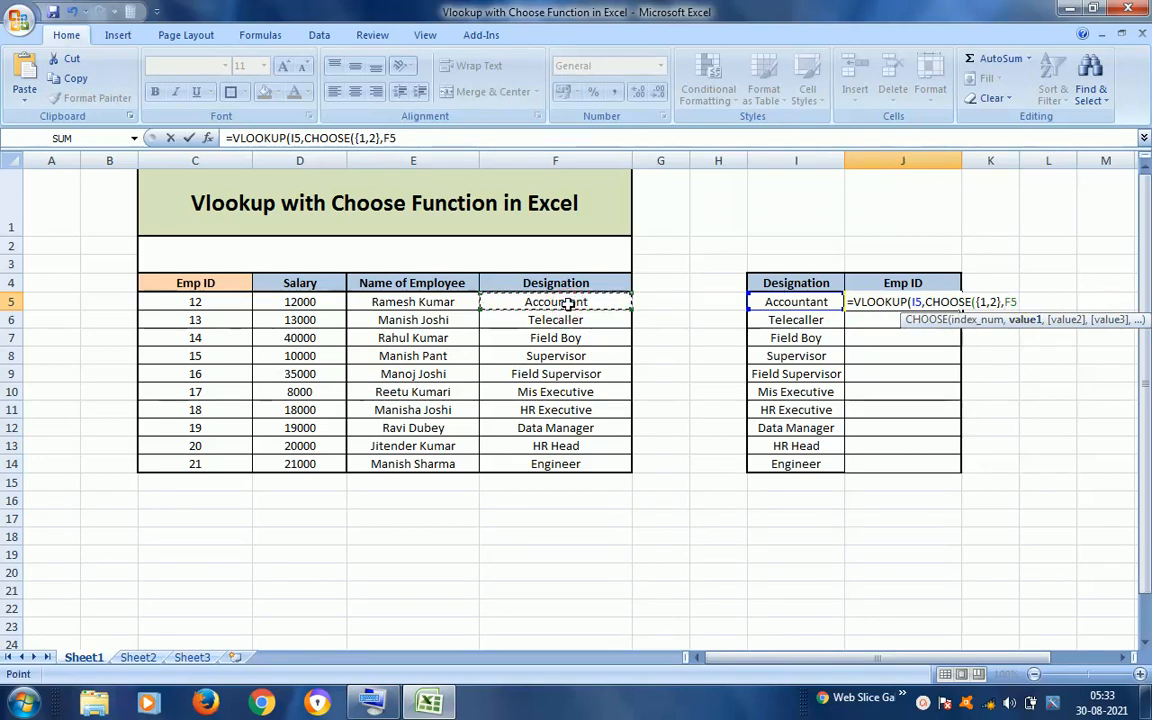
key("ctrl+shift+Down")
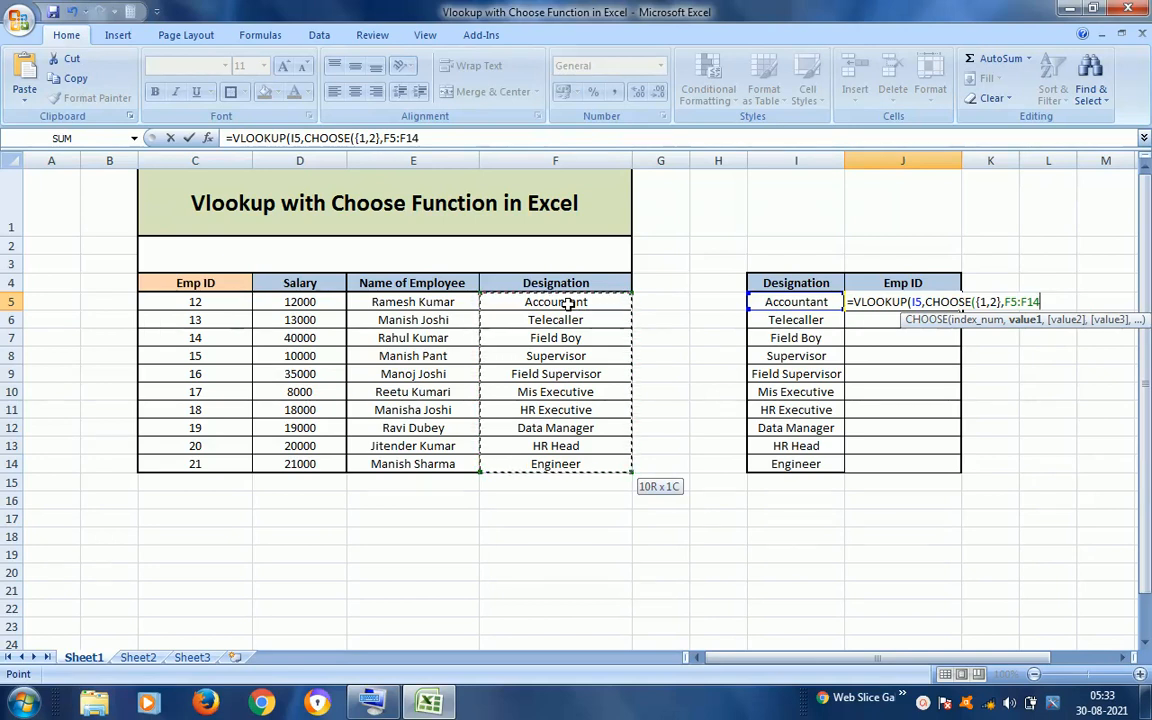
type(",")
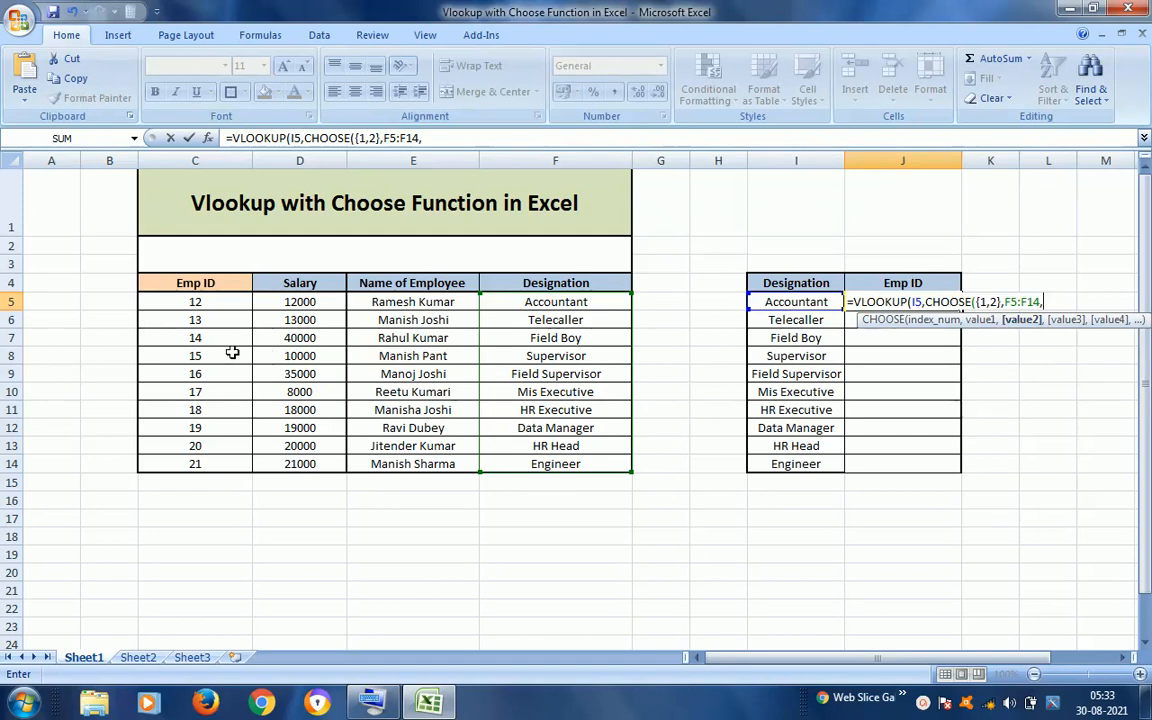
left_click(202, 304)
key("ctrl+shift+Down")
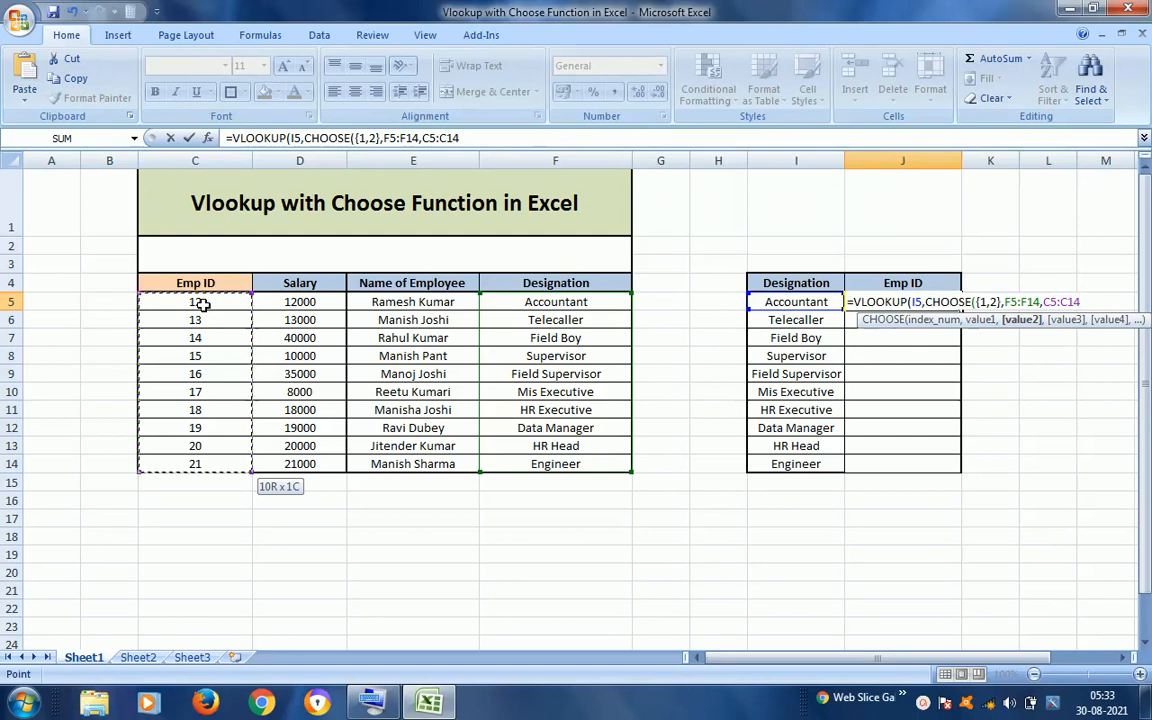
type(")")
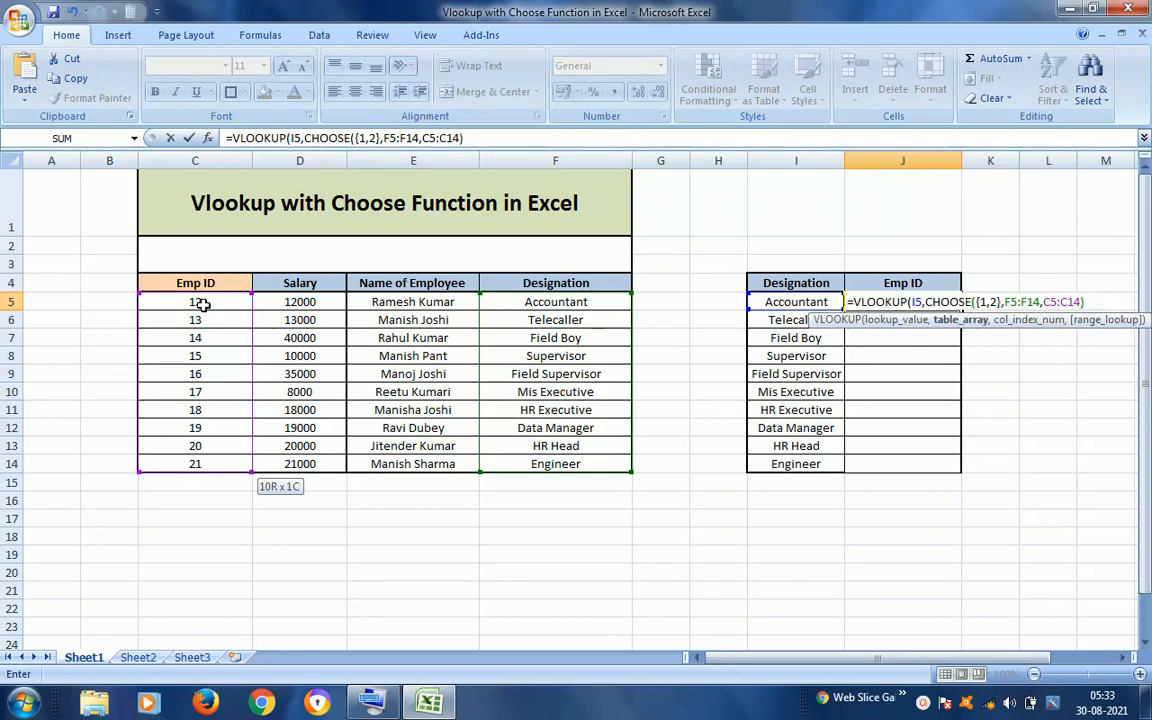
- Finish the VLOOKUP in J5 with column index 2 and exact match 0, and enter the formula
type(",")
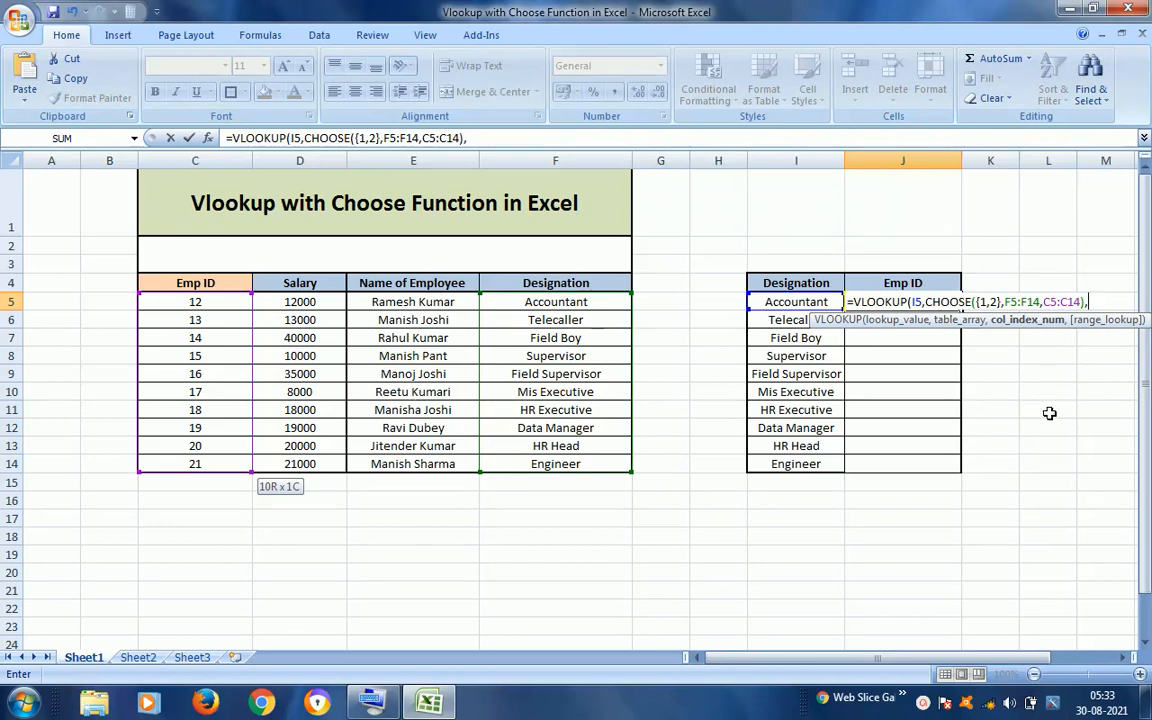
type("2,0")
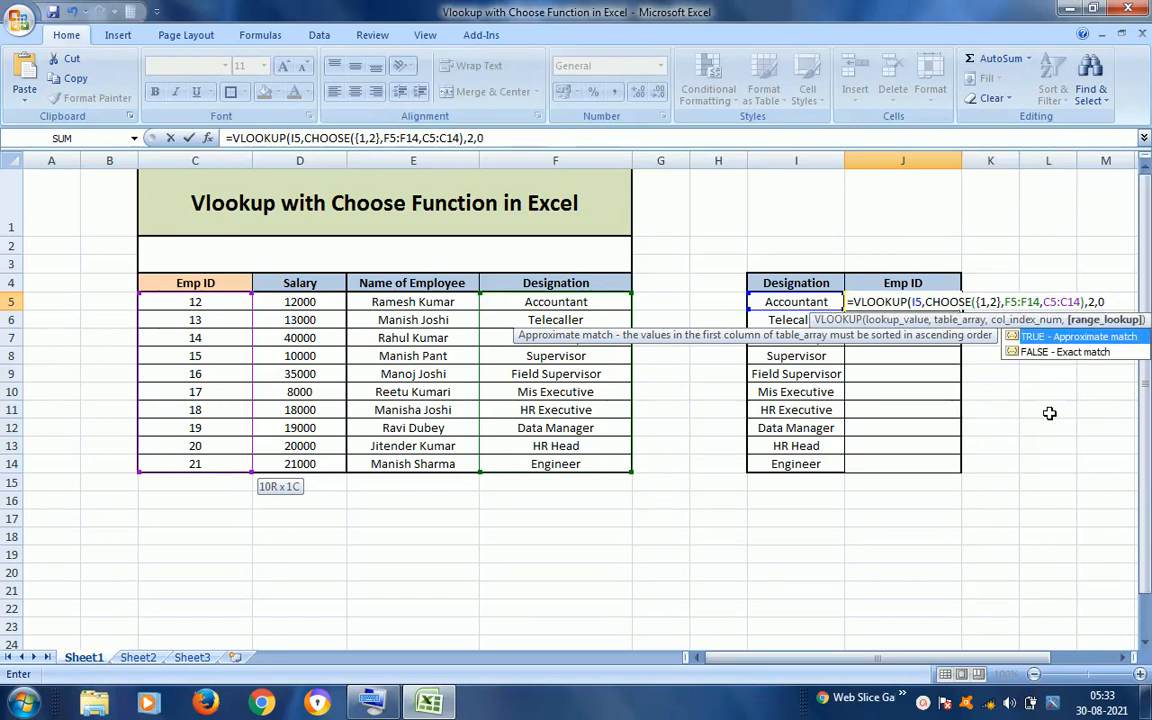
type(")")
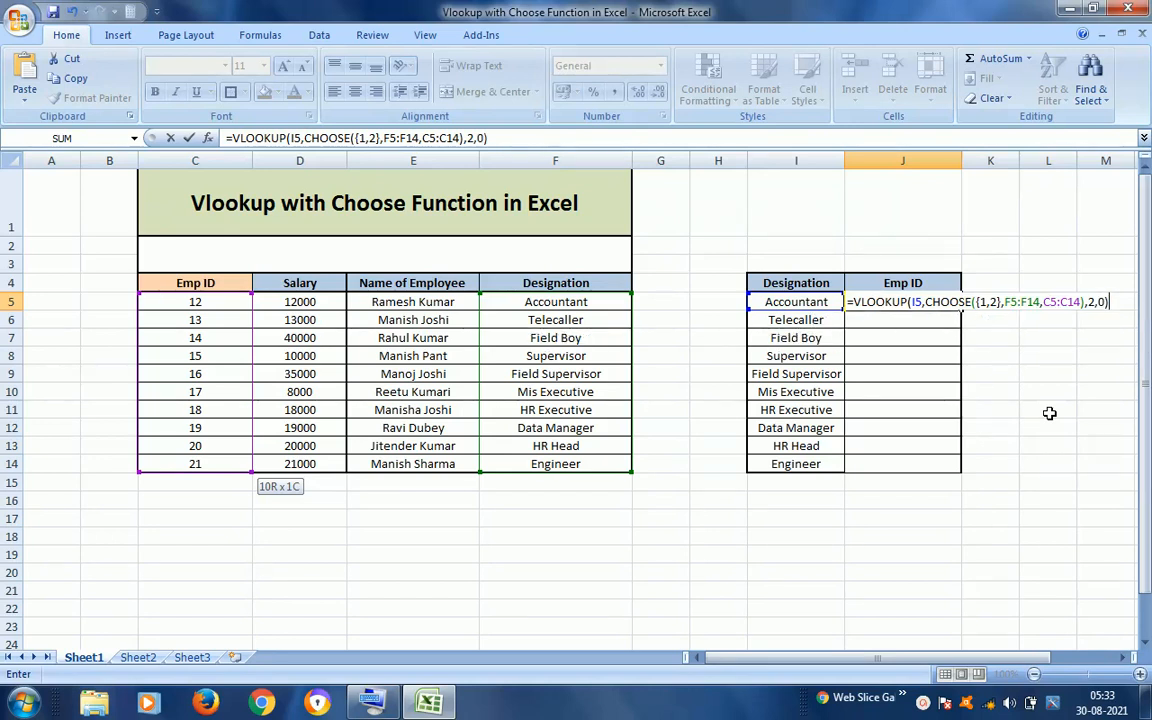
key("Return")
- Copy the Emp ID lookup formula from J5 to all designation rows in J5:J14 and return to J5
key("Up")
key("ctrl+c")
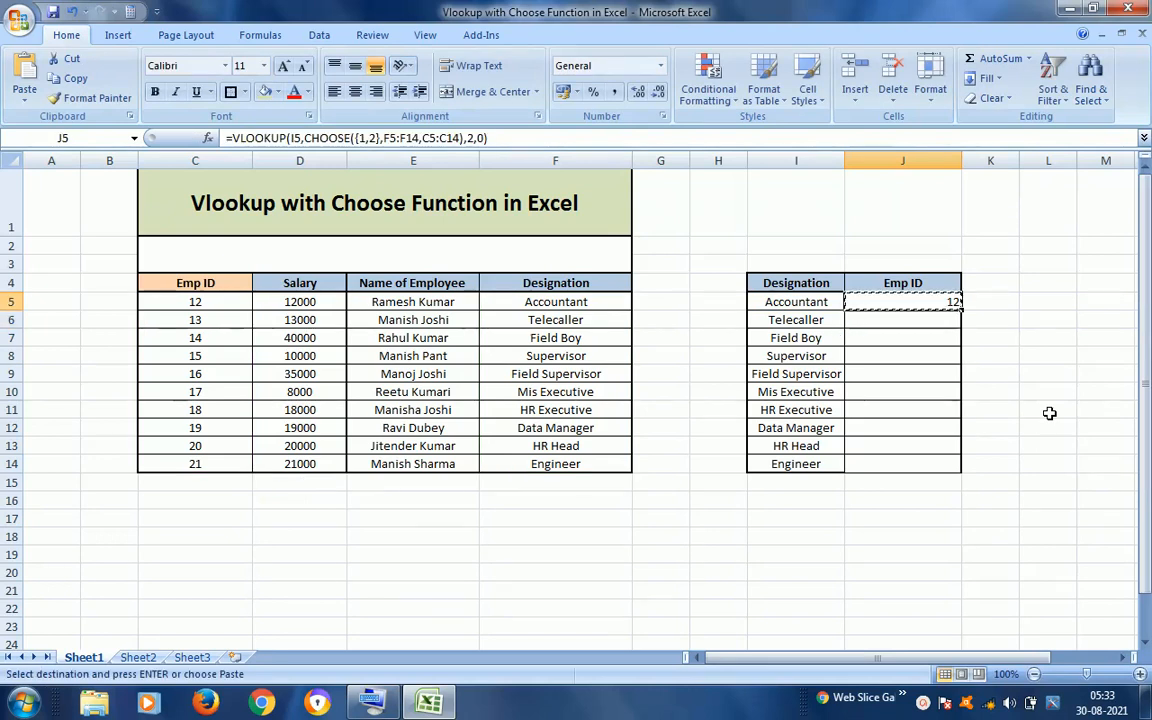
key("Left")
key("ctrl+Down")
key("Right")
key("shift+Up")
key("shift+Up")
key("shift+Up")
key("shift+Up")
key("shift+Up")
key("shift+Up")
key("shift+Up")
key("shift+Up")
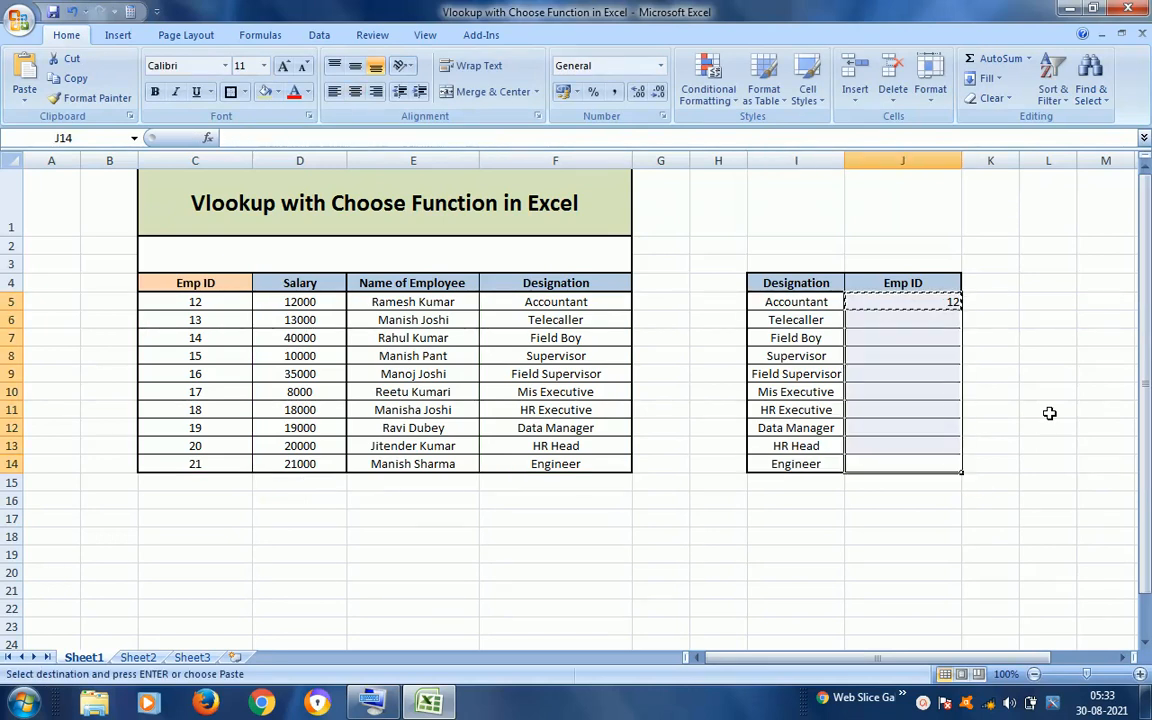
key("ctrl+v")
key("Escape")
key("ctrl+Up")
key("Down")
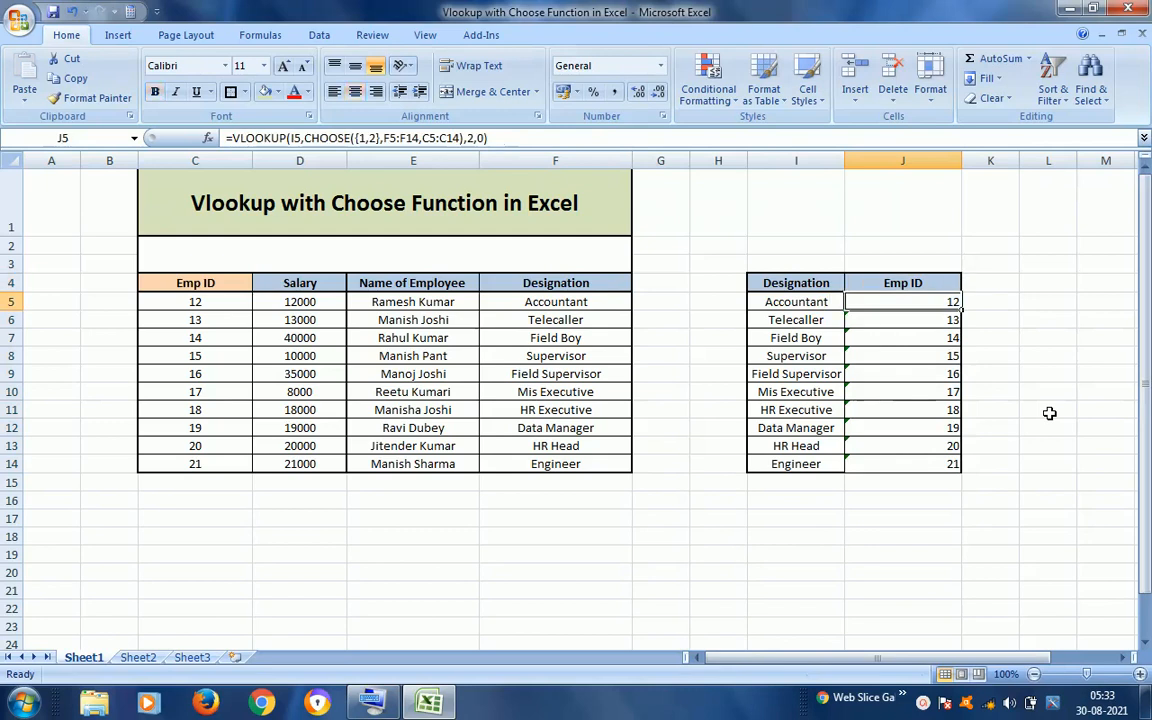
key("Up")
key("Left")
key("Left")
key("Left")
key("Left")
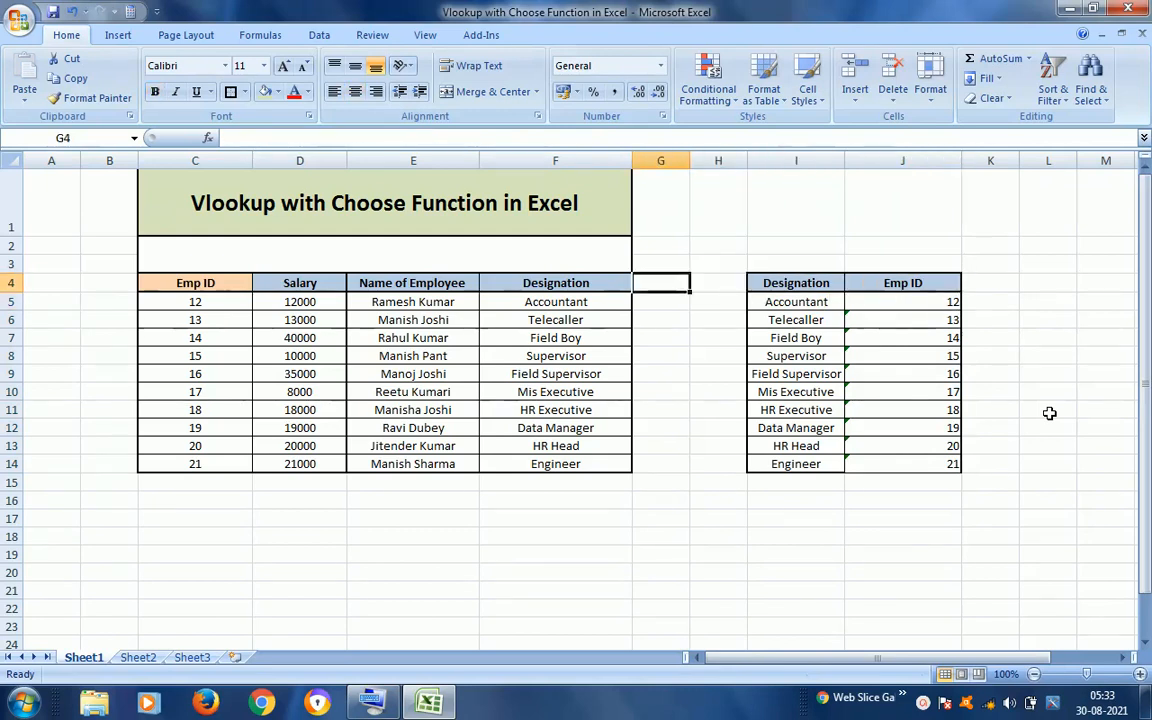
key("Down")
key("Left")
key("Left")
key("Left")
key("Up")
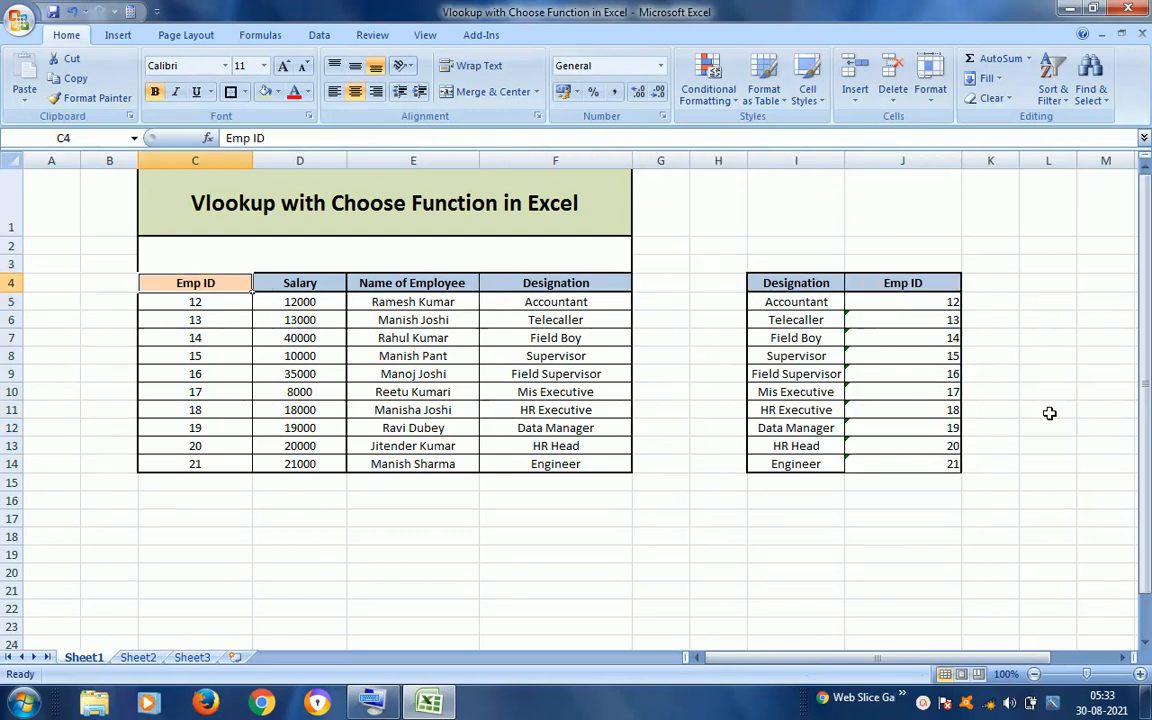
key("Down")
key("Right")
key("Right")
key("Right")
key("Right")
key("Right")
key("Right")
key("Right")
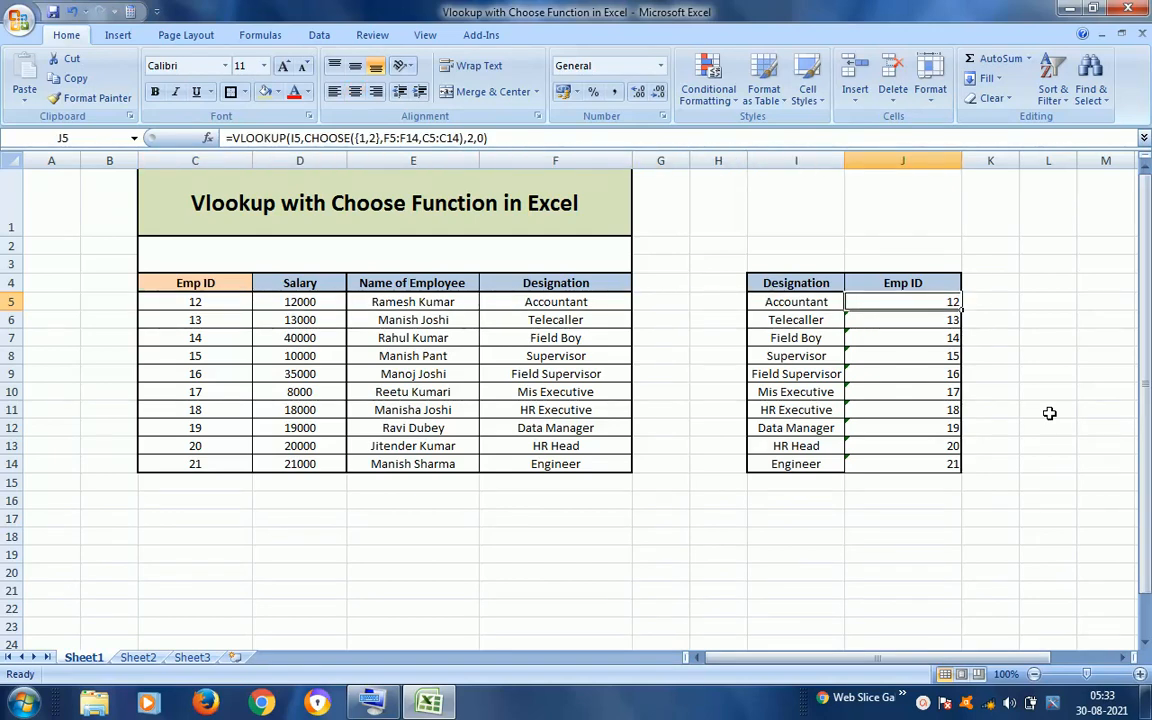
- Copy the header text "Salary" from cell D4 of the employee table
key("Up")
key("Left")
key("Left")
key("Left")
key("Left")
key("Left")
key("Left")
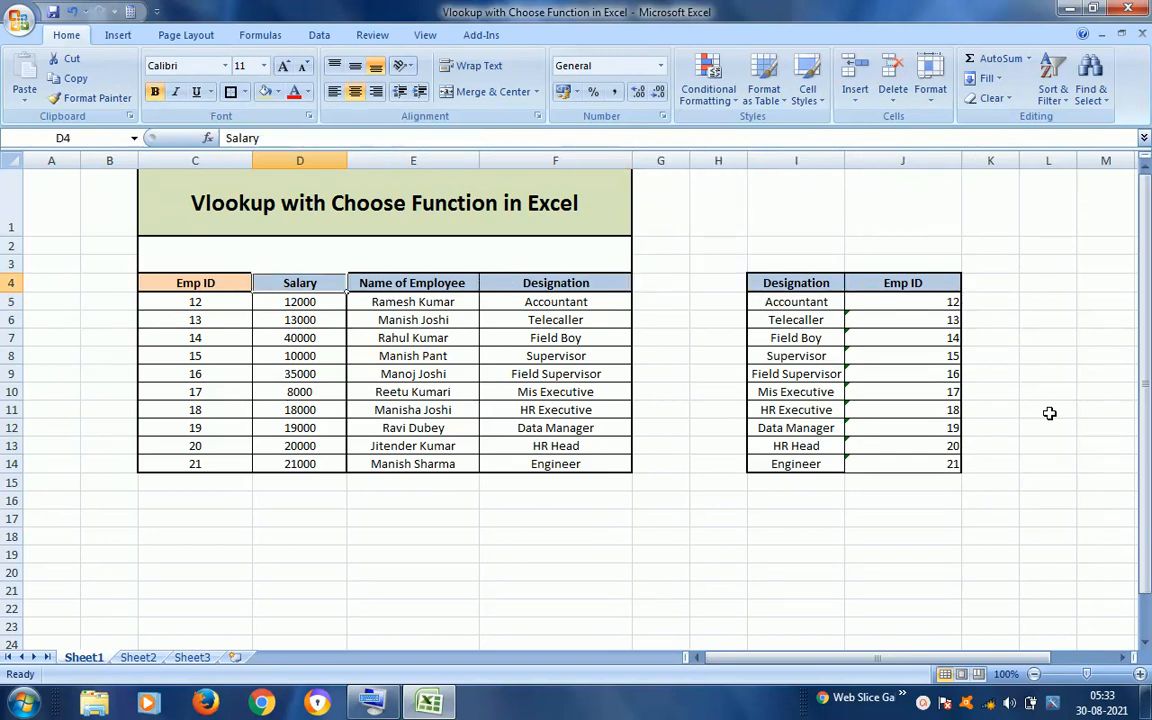
key("F2")
key("shift+Home")
key("Escape")
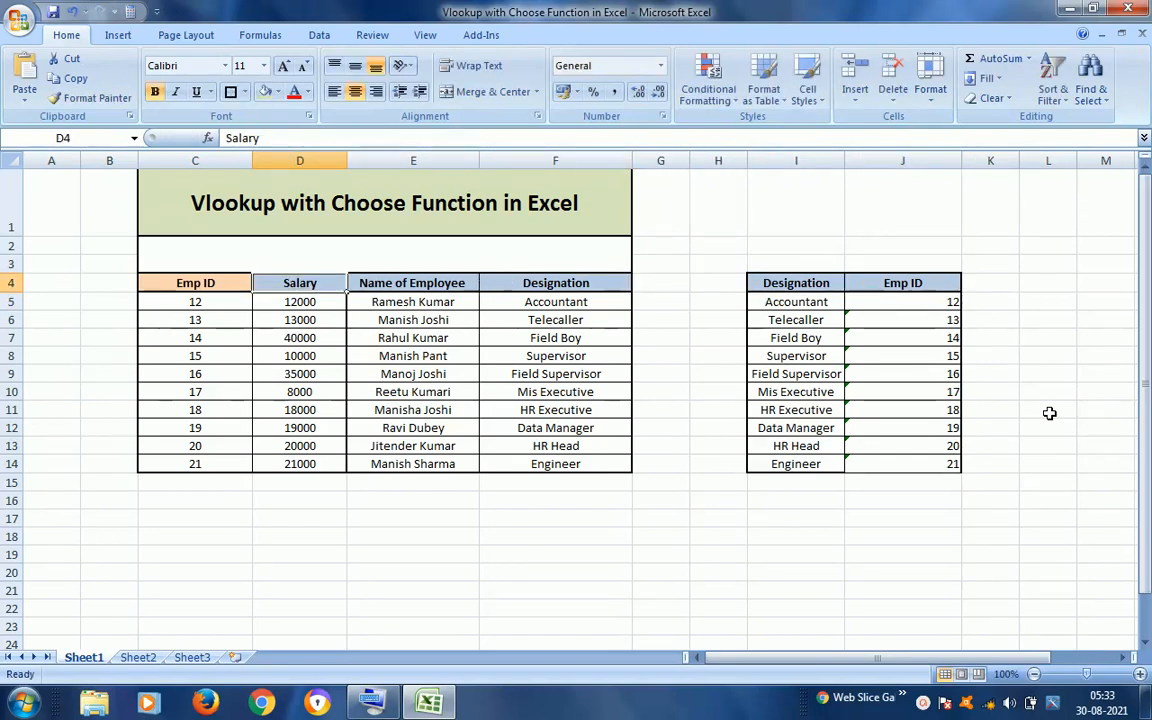
- Replace the header in J4 with the copied text "Salary"
key("Right")
key("Right")
key("Right")
key("Right")
key("Right")
key("Right")
key("F2")
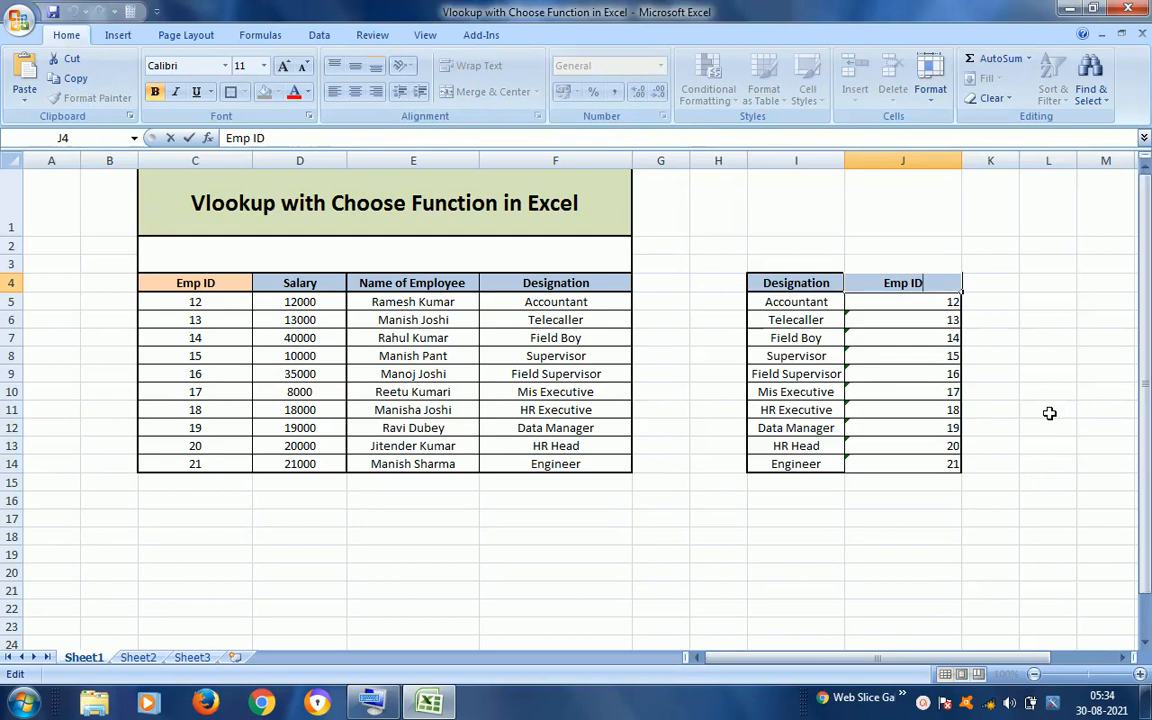
key("shift+Home")
key("ctrl+v")
key("Return")
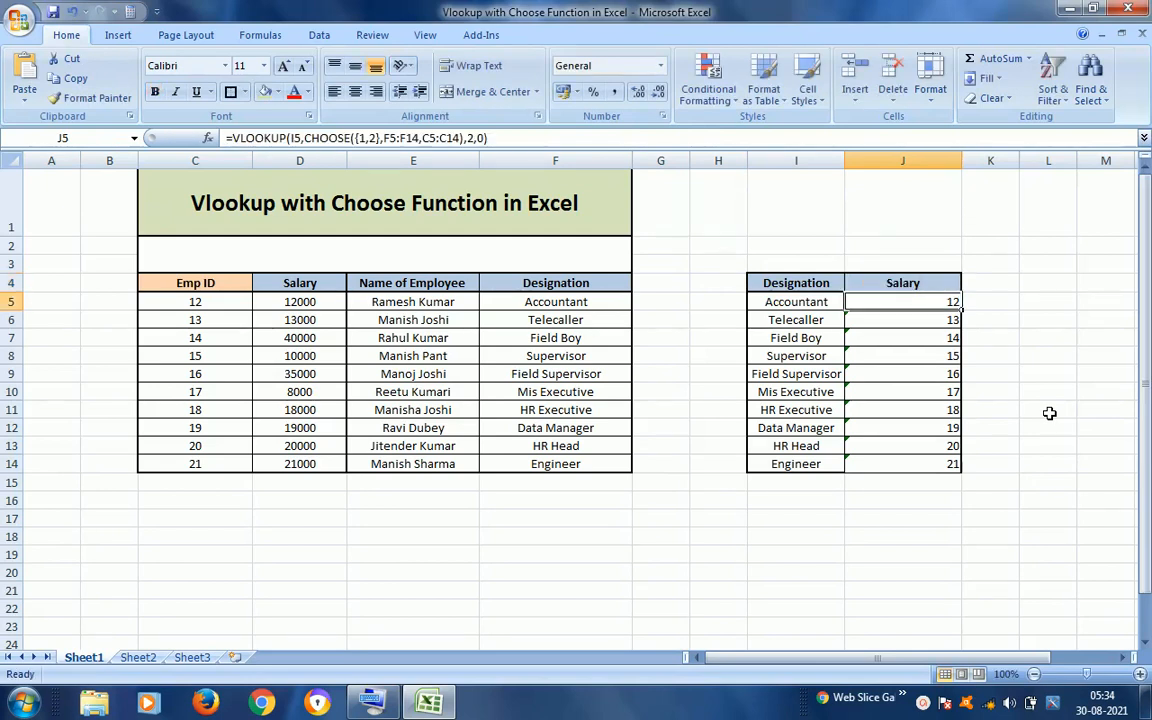
- Clear the Emp ID lookup formulas from cells J5:J14
key("ctrl+shift+Down")
key("Delete")
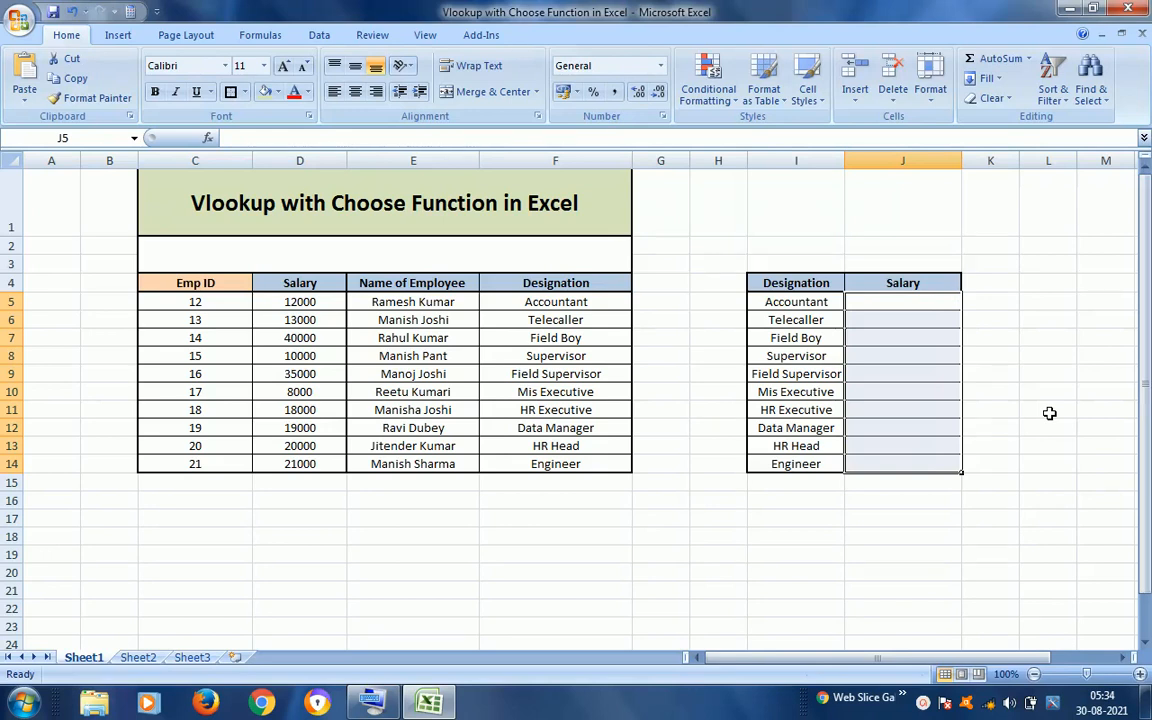
- Start a VLOOKUP formula in J5 with I5 as the lookup value, keeping the current Windows color scheme
left_click(919, 302)
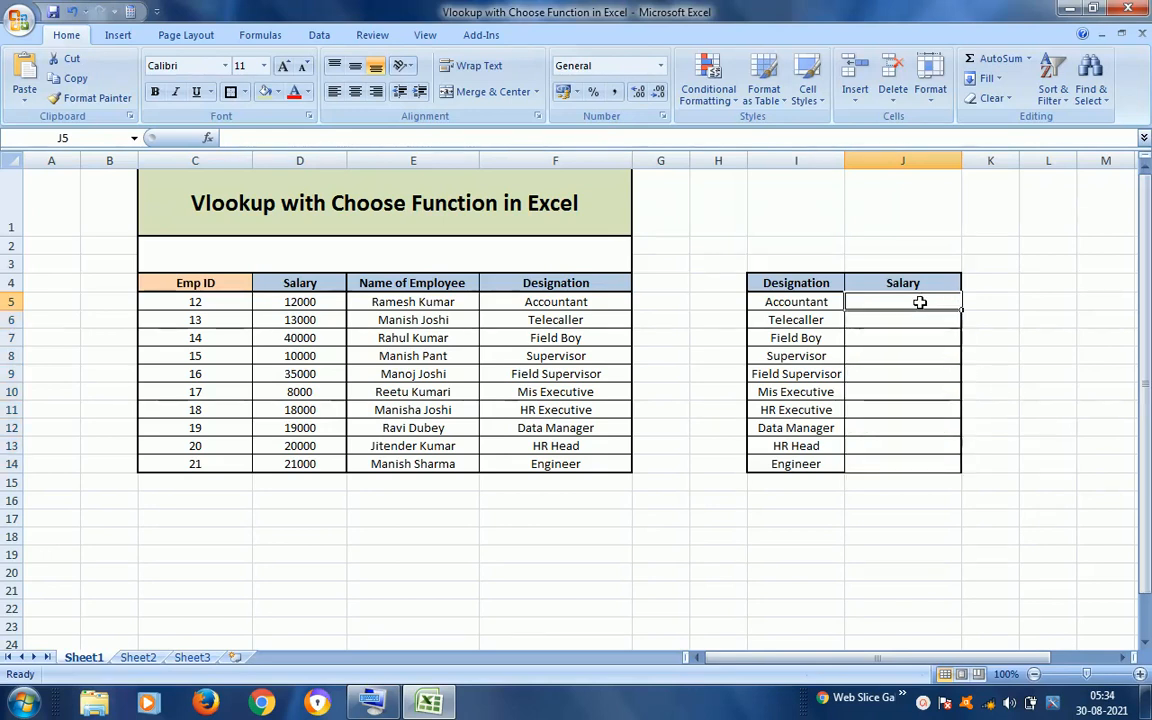
type("=v")
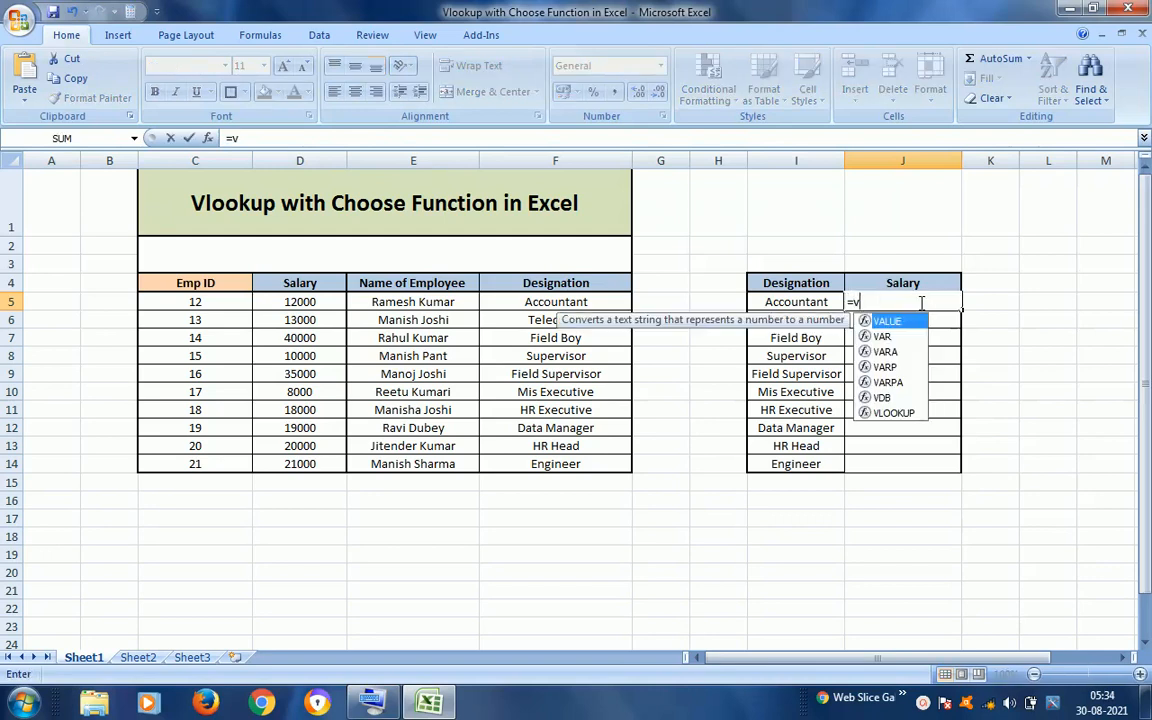
double_click(893, 414)
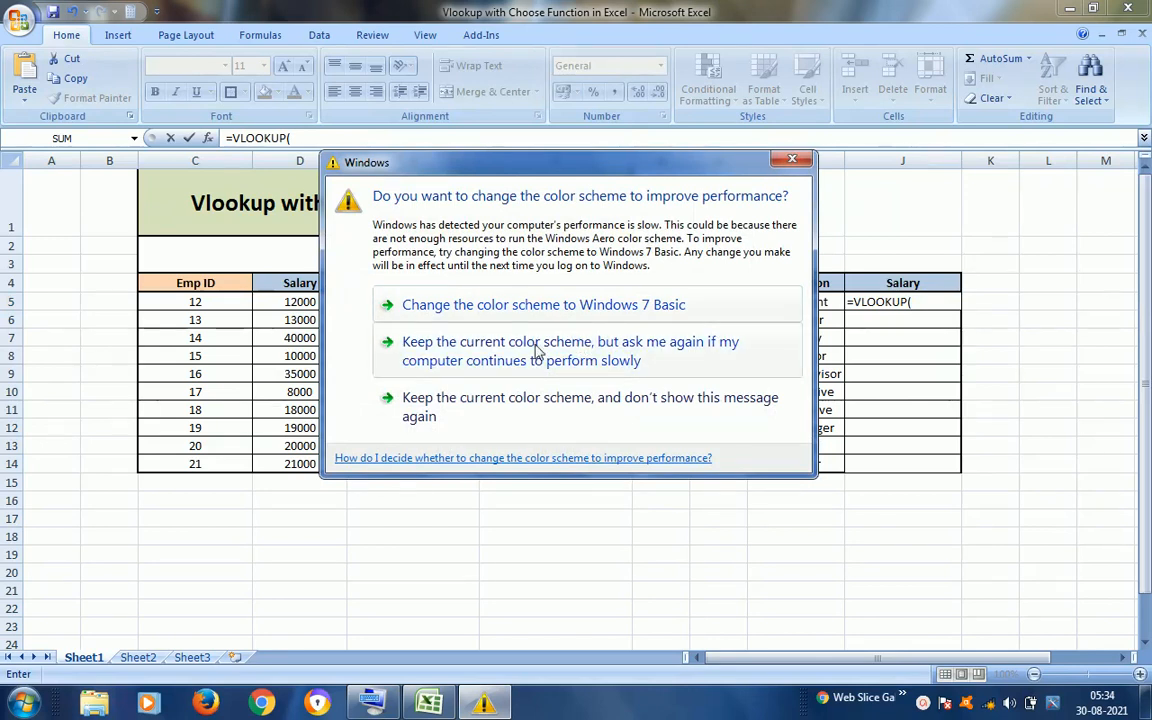
left_click(533, 350)
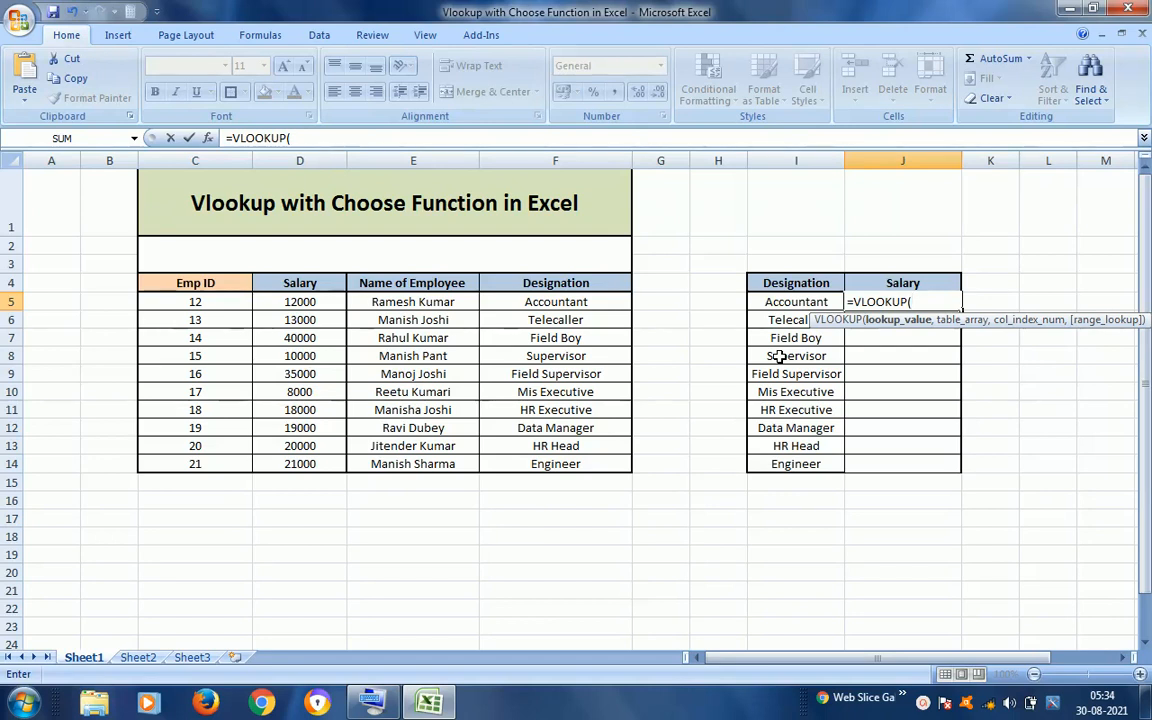
left_click(796, 302)
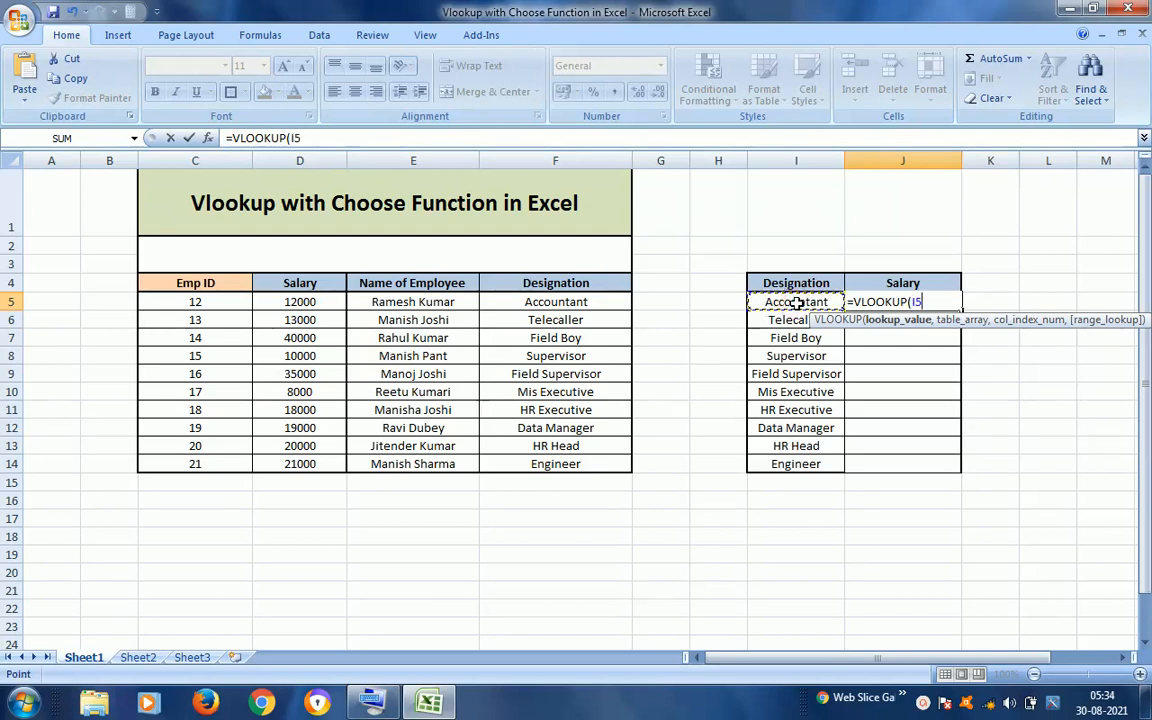
- Enter CHOOSE({1,2},F5:F14,D5:D14) as the table array, pairing the designation range with the salary range
type(",cho")
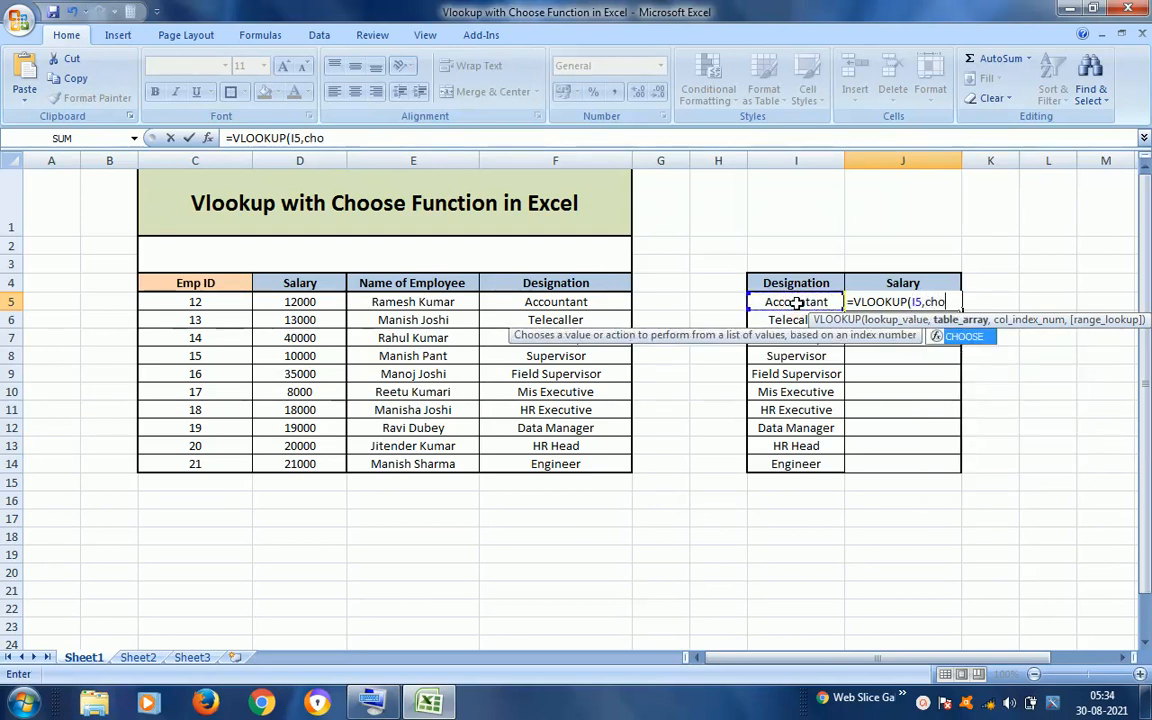
key("Tab")
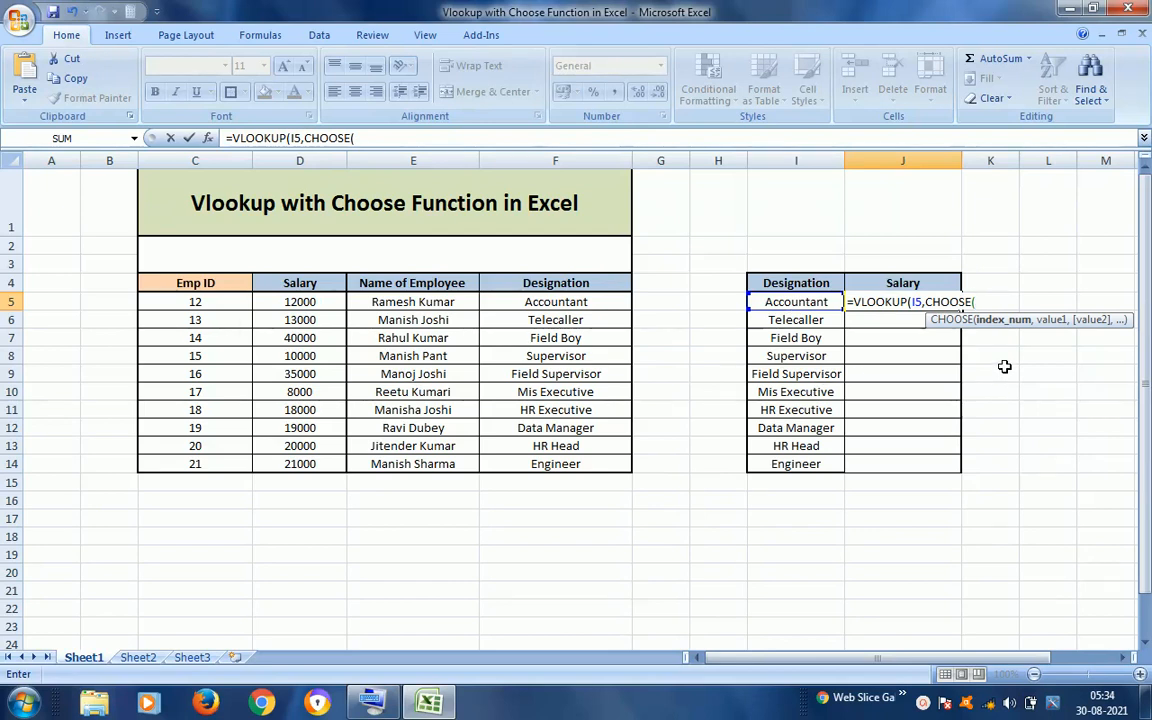
type("{1,2},")
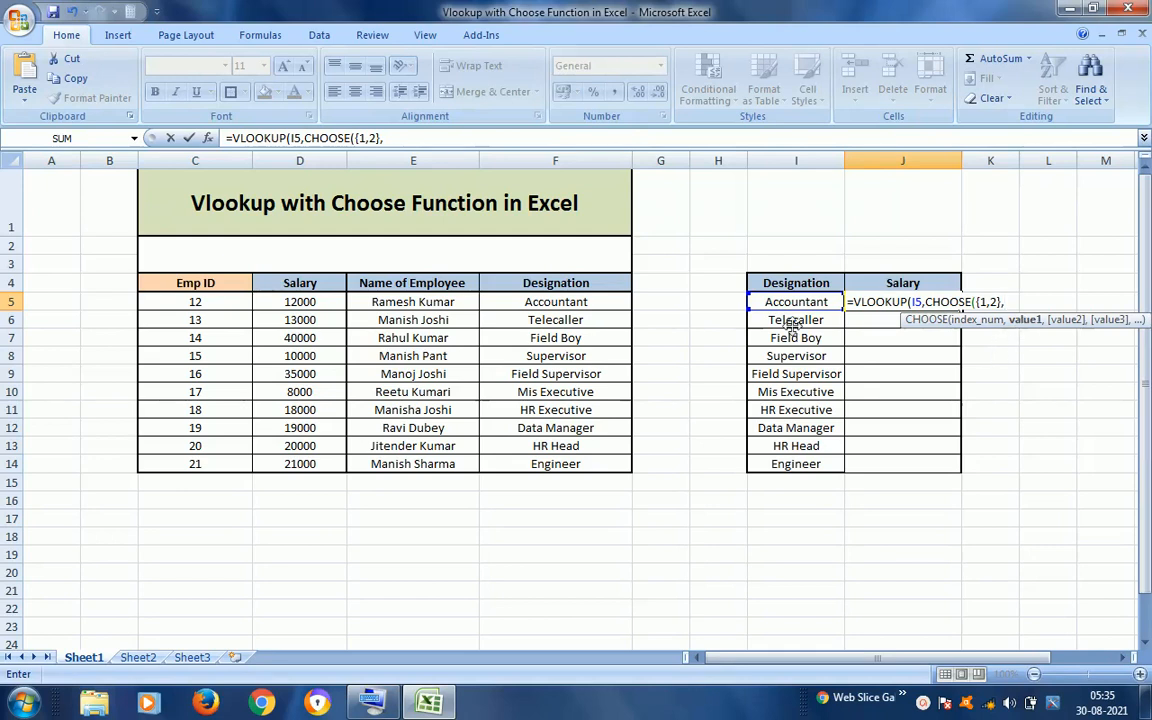
left_click(537, 303)
key("ctrl+shift+Down")
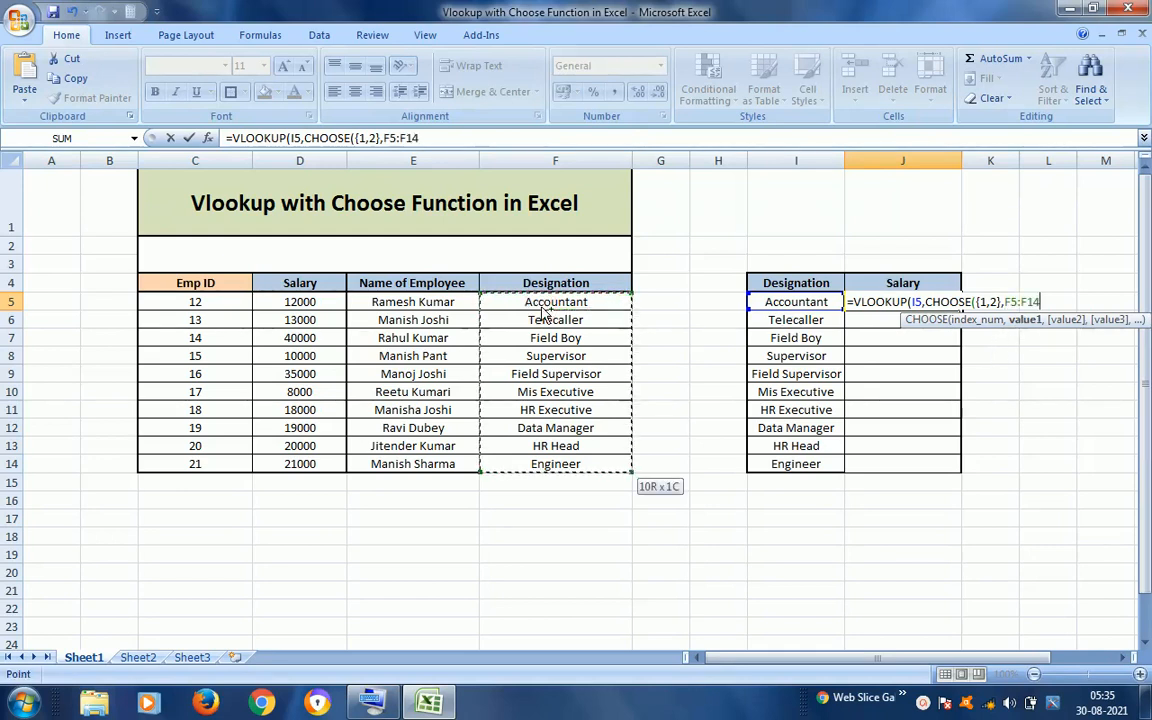
type(",")
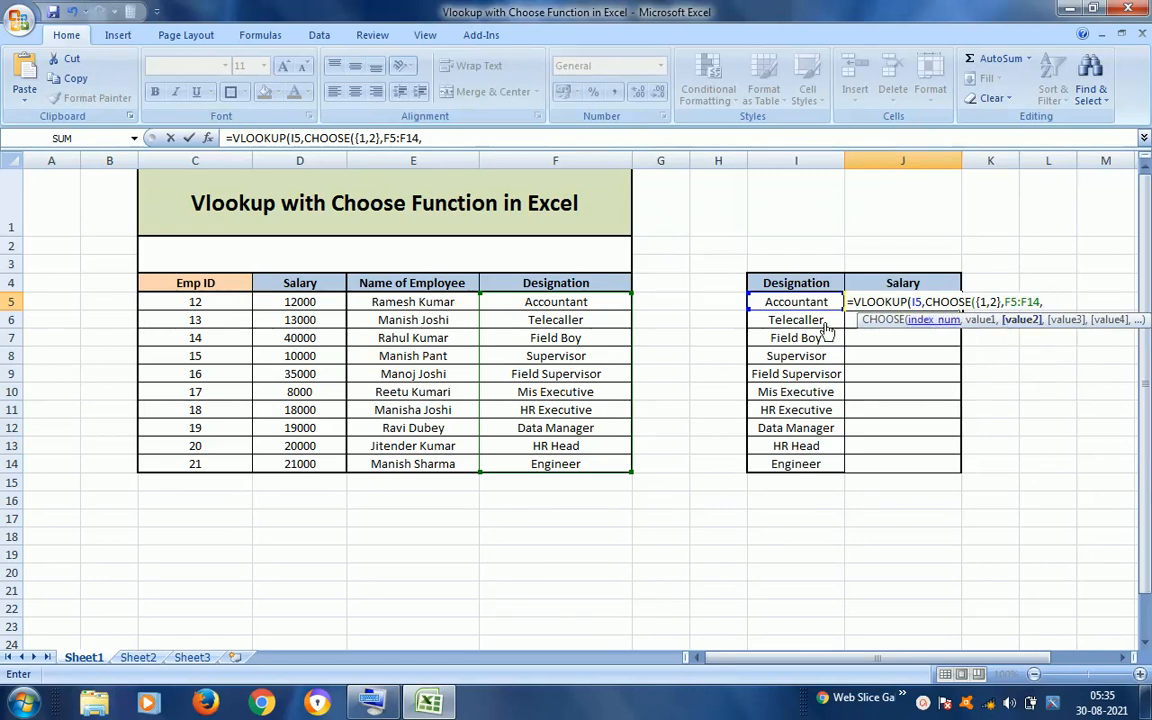
left_click(305, 302)
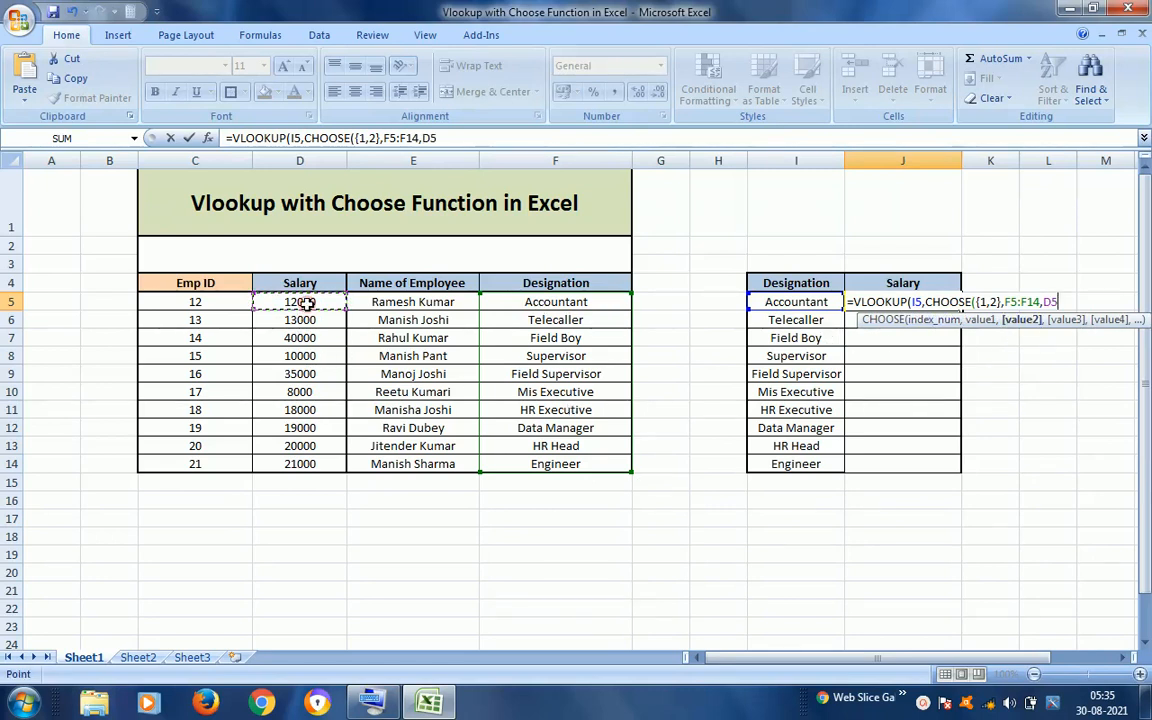
key("ctrl+shift+Down")
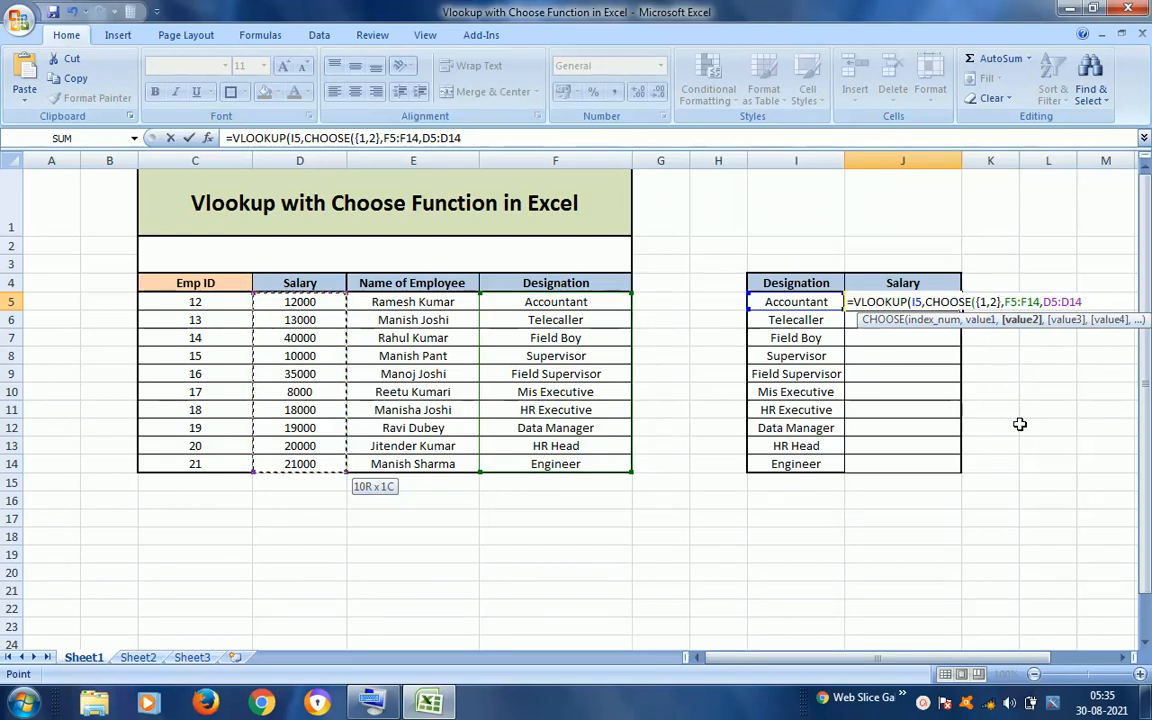
type(")")
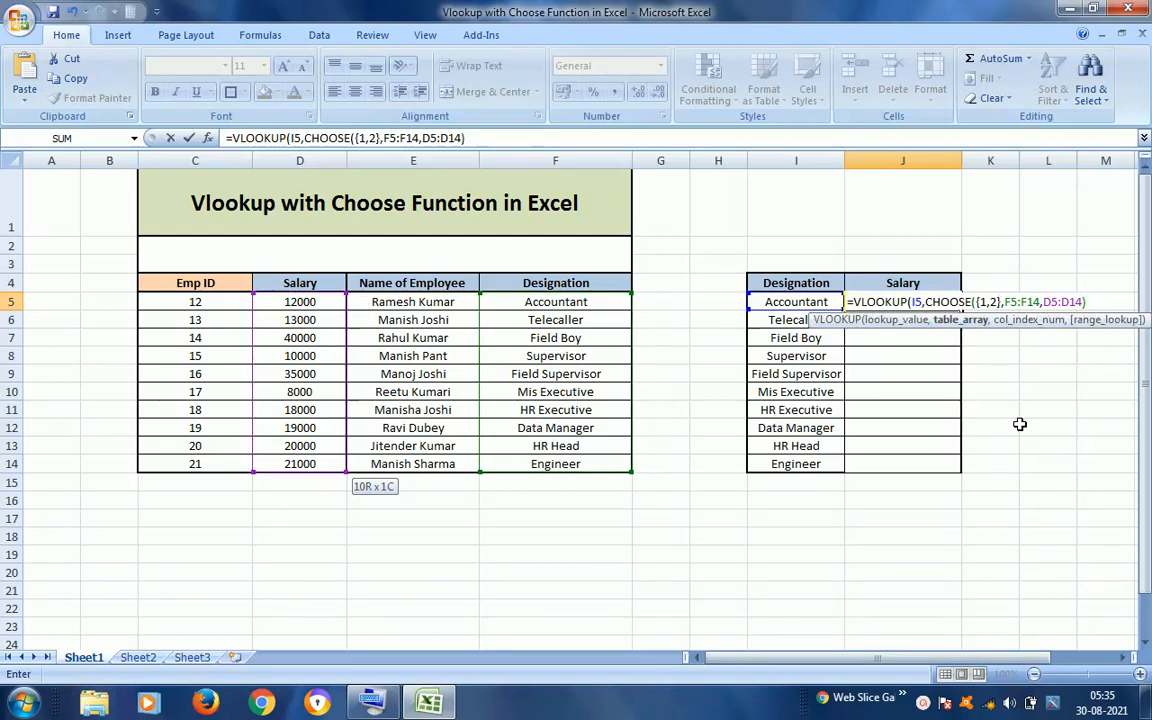
- Complete the salary lookup in J5 with column index 2 and range lookup 0, keeping the current Windows color scheme
type(",")
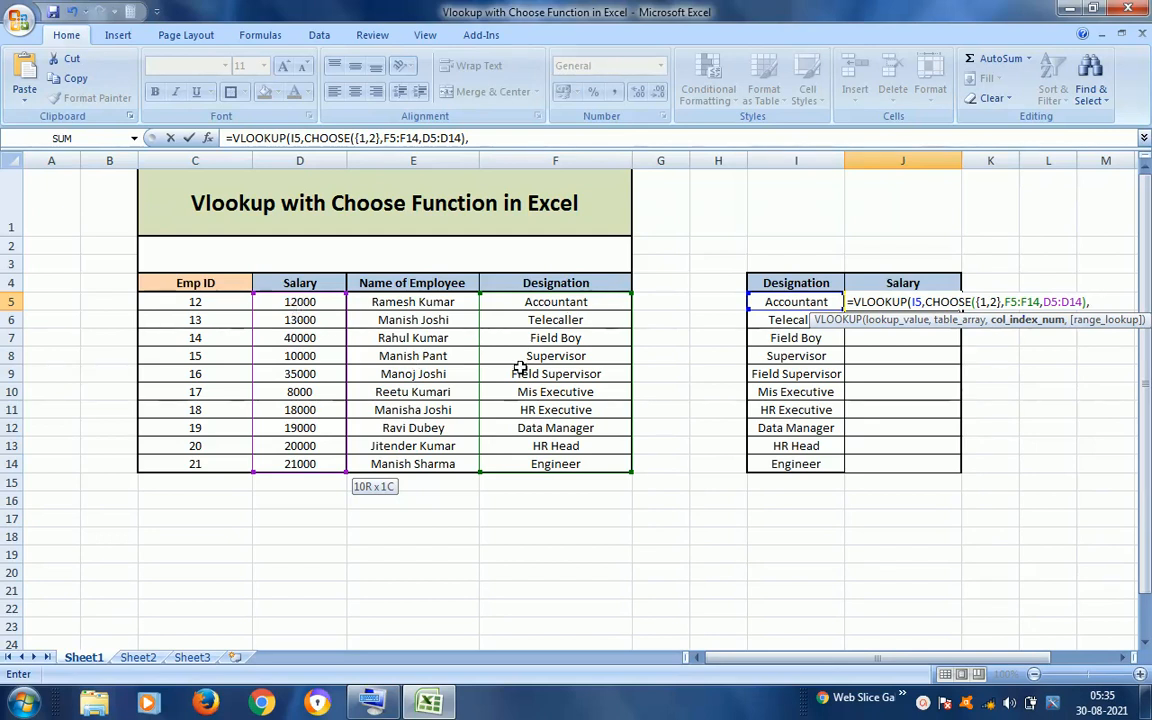
type("2,")
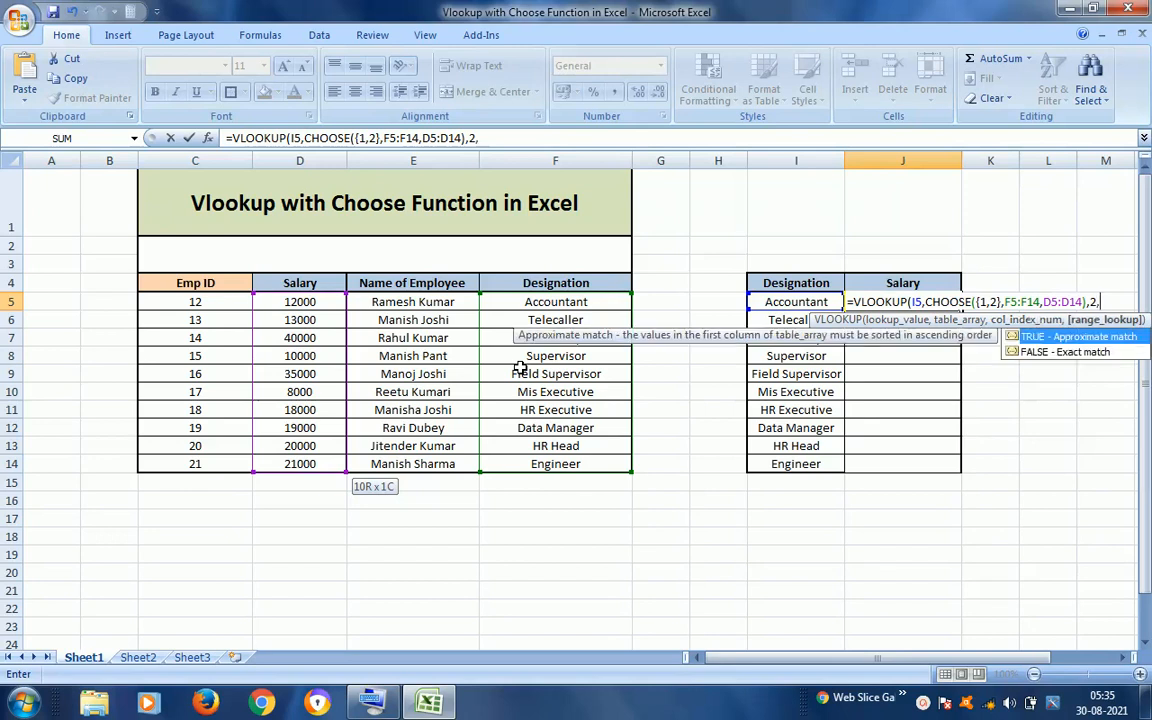
type(")")
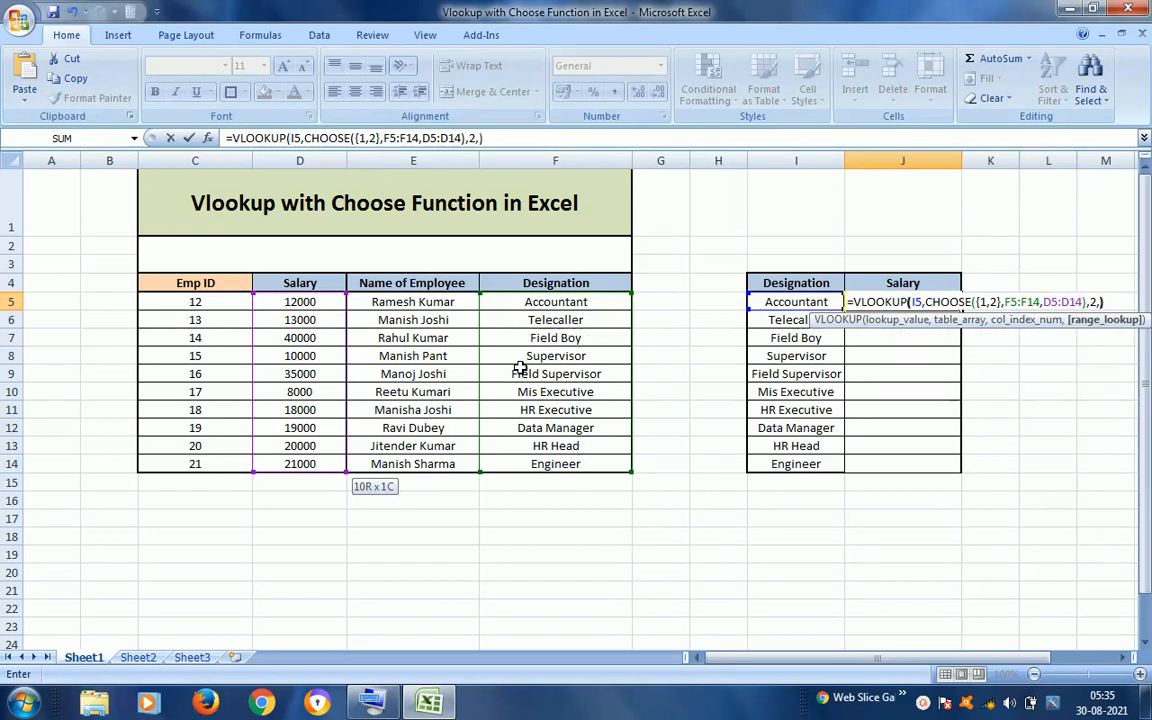
key("BackSpace")
type("0")
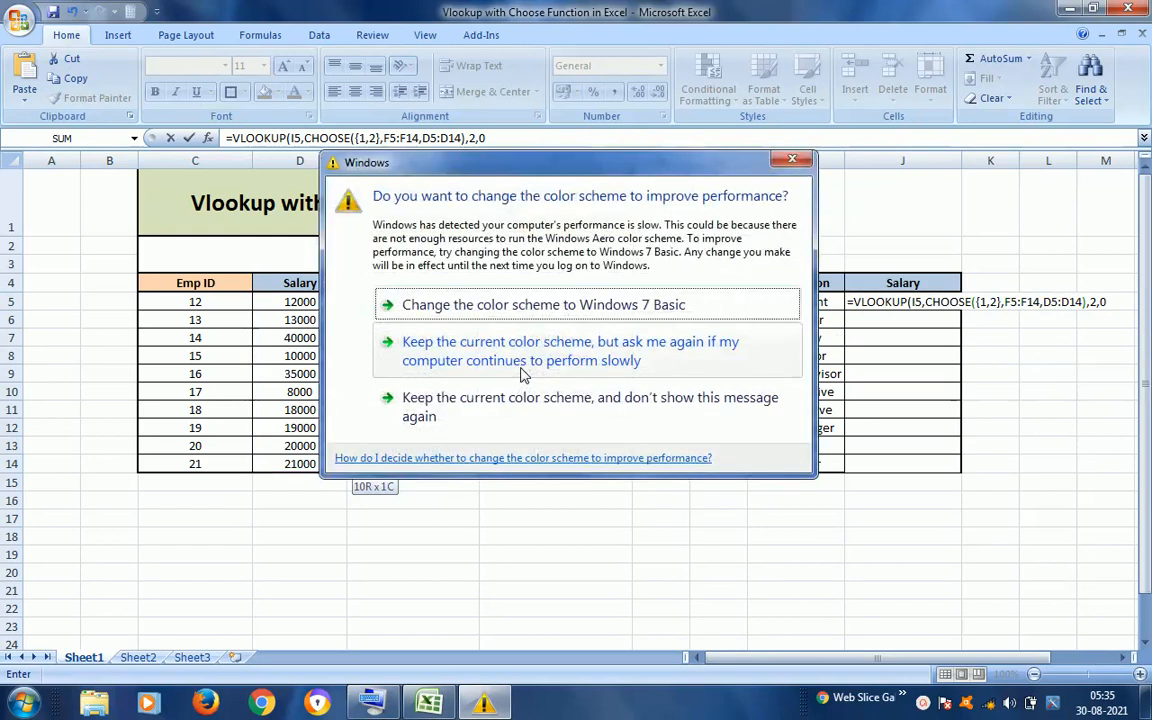
left_click(530, 369)
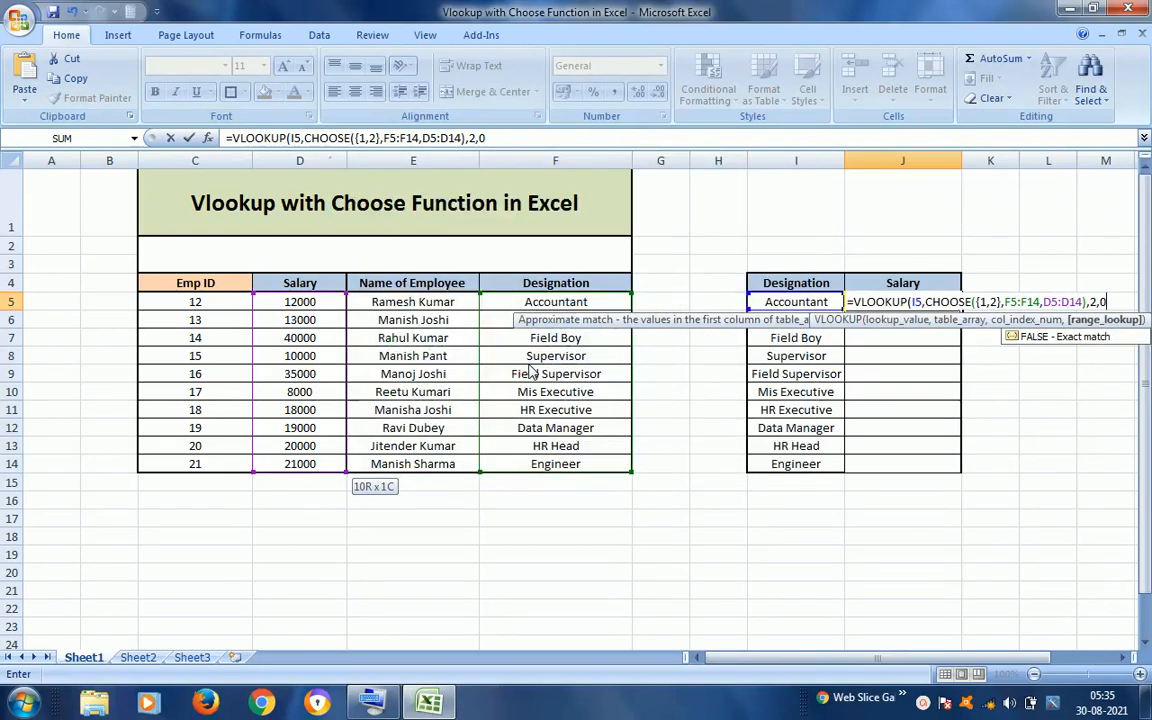
type(")")
key("Return")
key("Up")
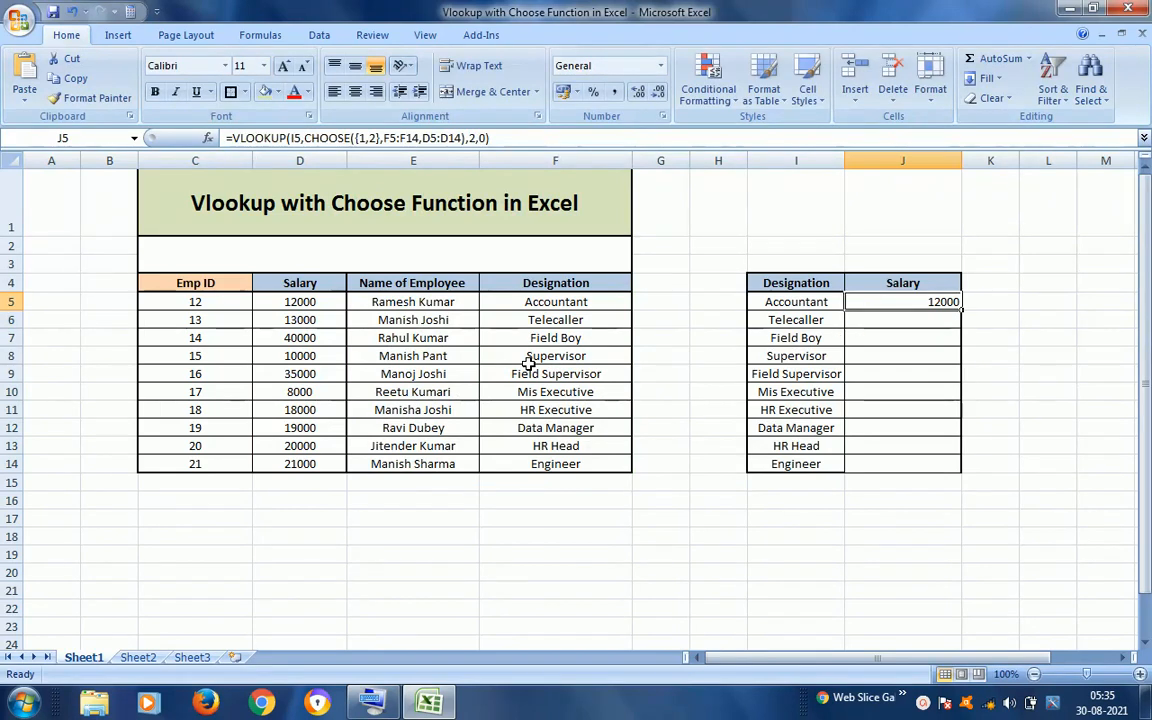
- Copy the salary lookup formula from J5 to all designation rows in J5:J14 and return to J5
key("ctrl+c")
key("Left")
key("ctrl+Down")
key("Right")
key("ctrl+shift+Up")
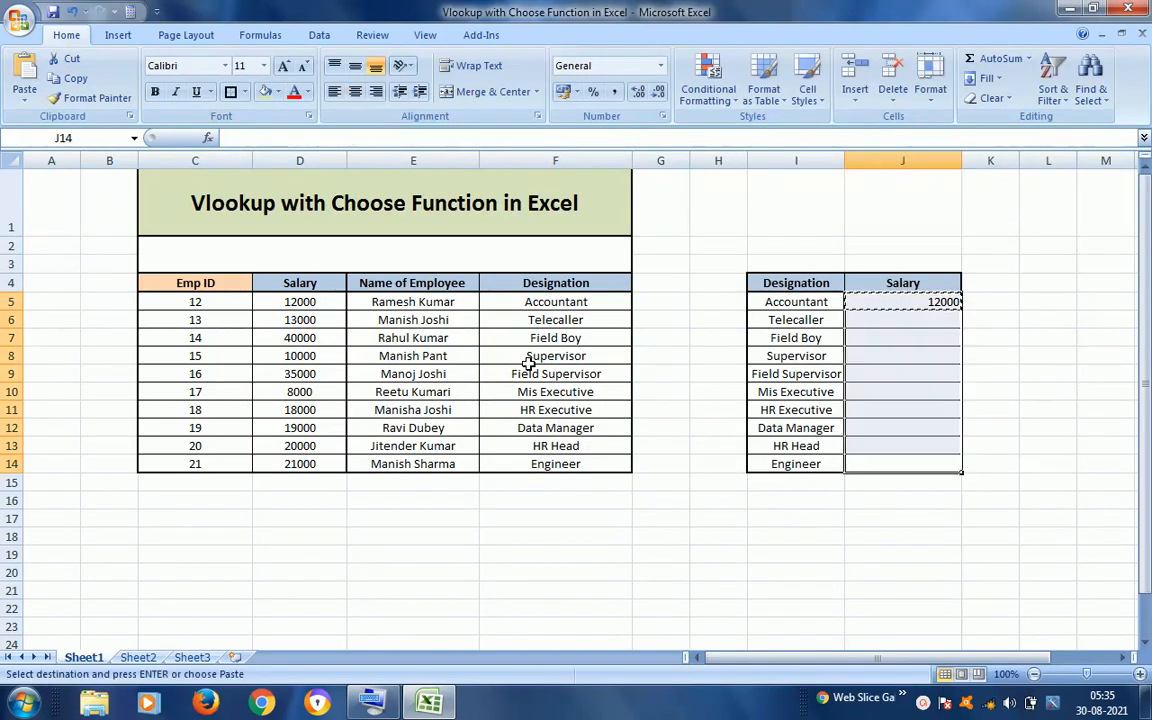
key("ctrl+v")
key("Escape")
key("ctrl+Up")
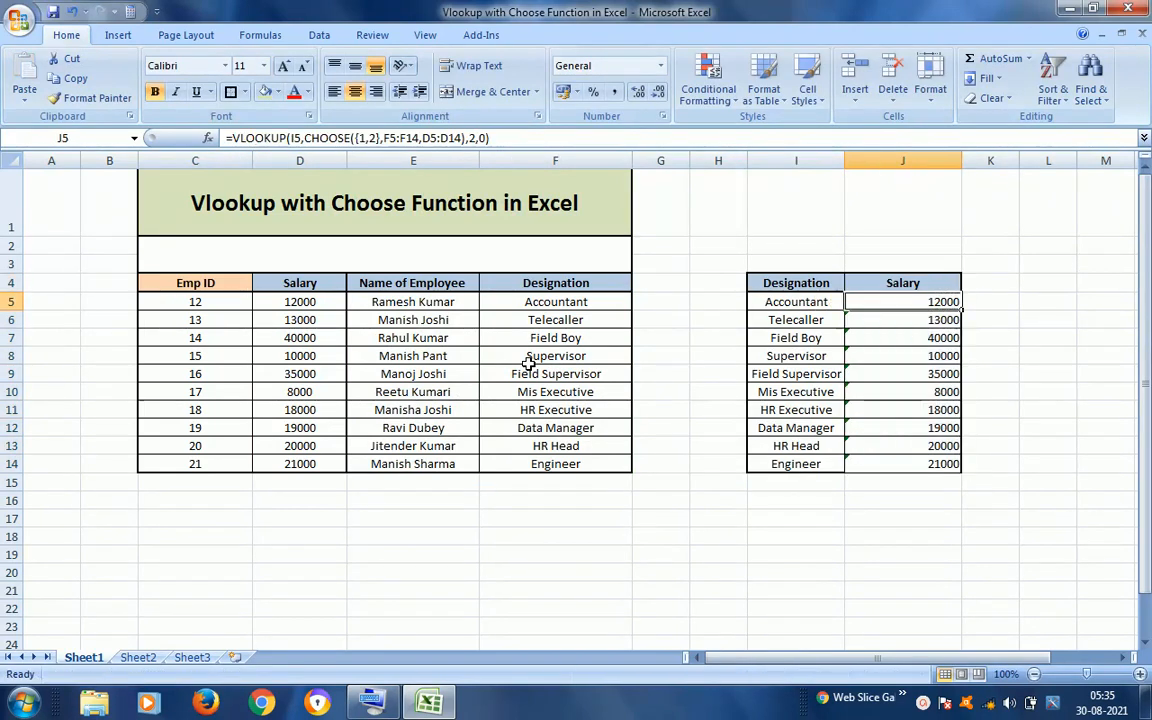
- Compare the Designation and Salary columns of the lookup table with the matching columns of the employee table
key("Left")
key("Right")
key("Up")
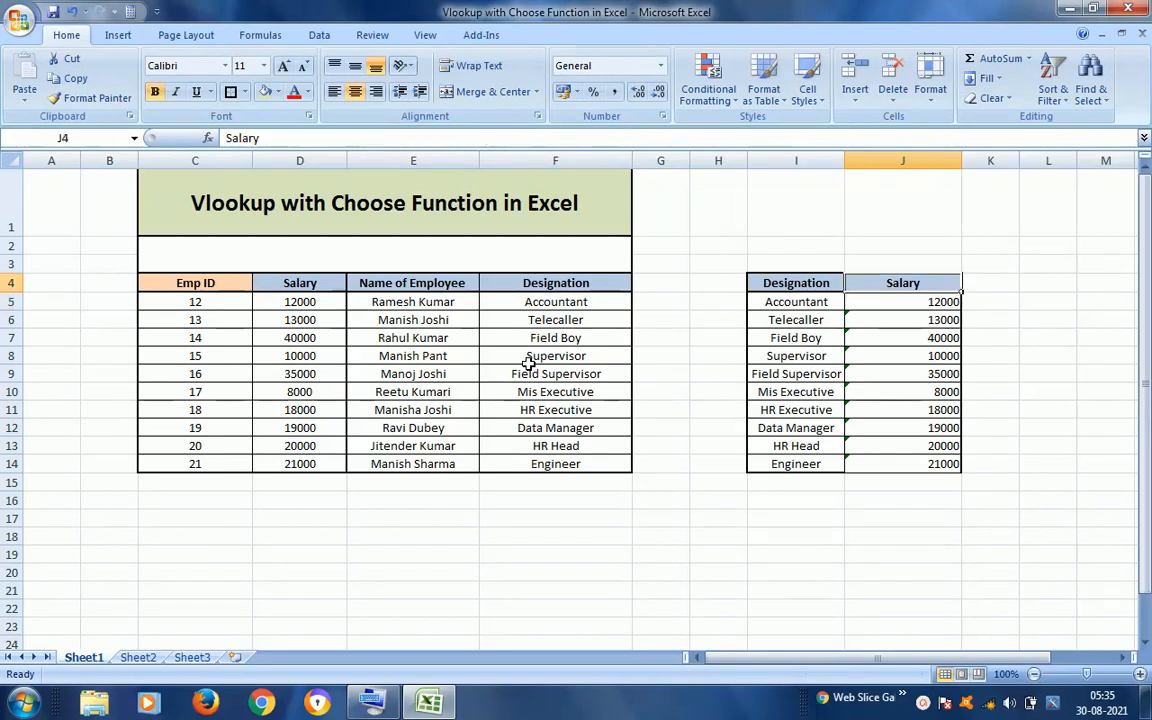
key("Left")
key("Down")
key("Left")
key("Left")
key("Left")
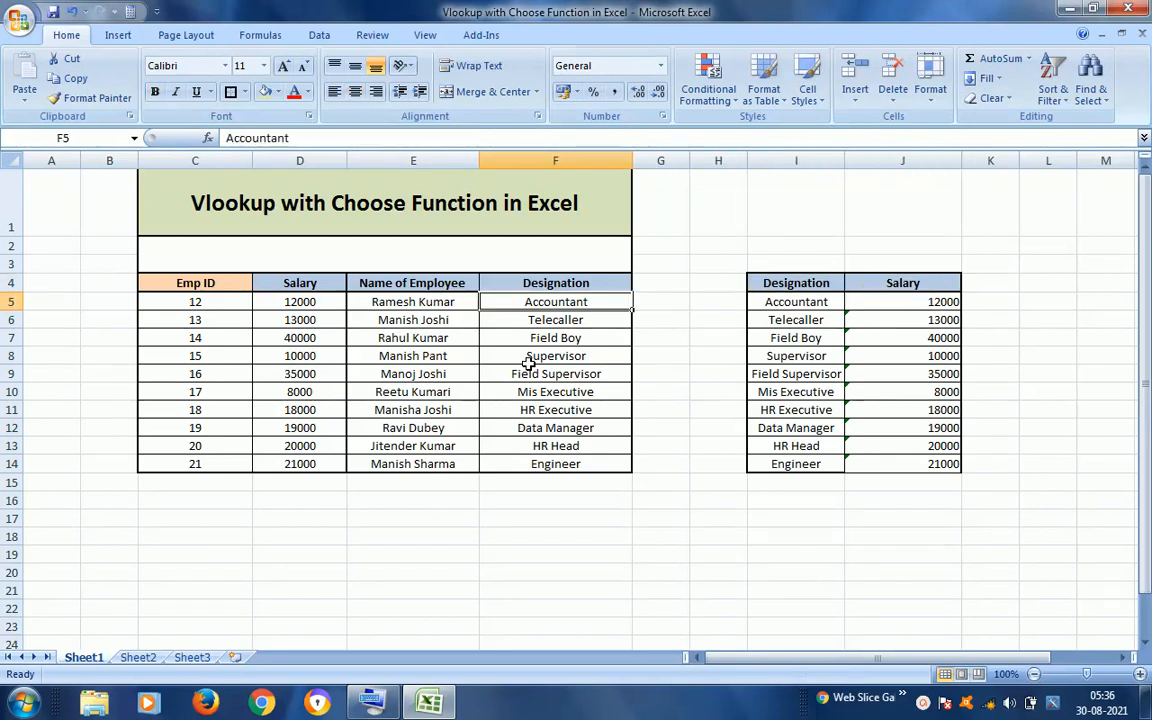
key("Left")
key("Left")
key("Up")
key("Right")
key("Right")
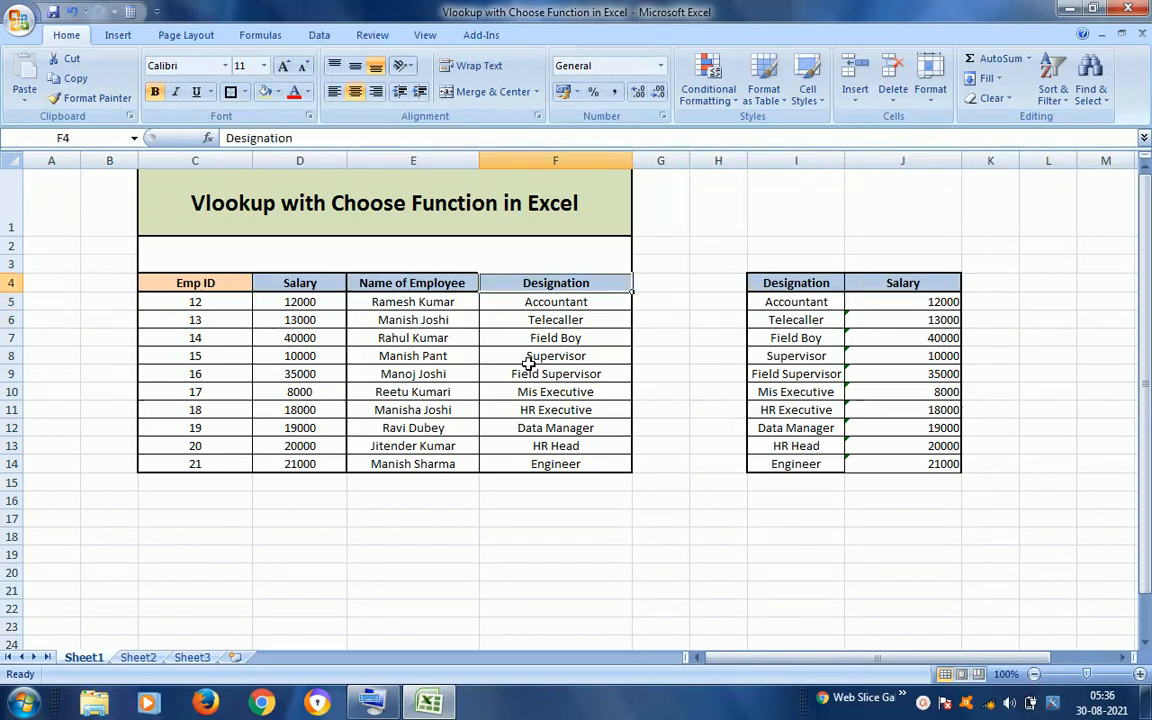
key("Right")
key("Right")
key("Right")
key("Down")
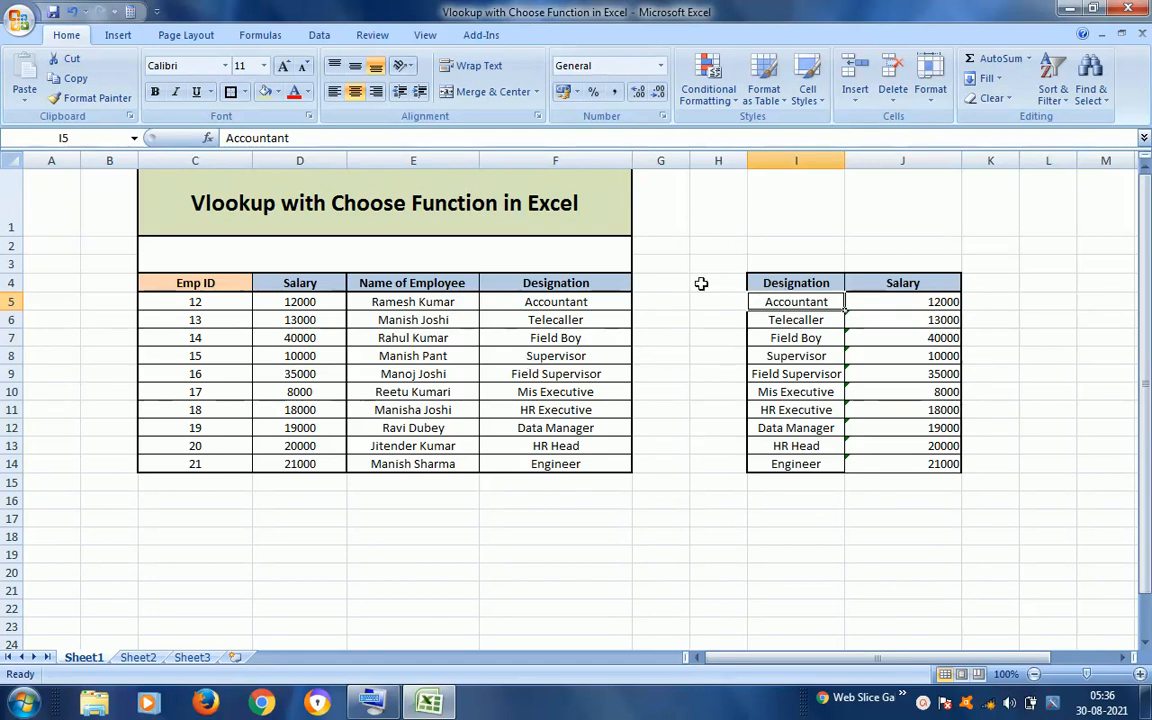
left_click(555, 285)
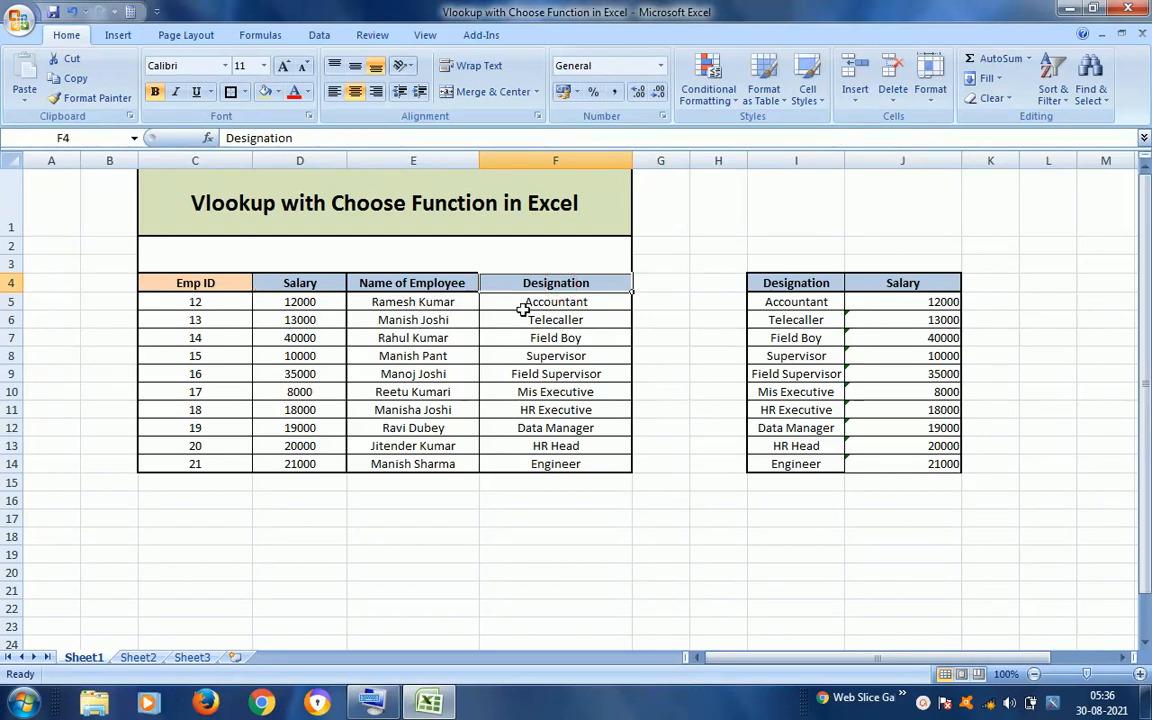
left_click(798, 285)
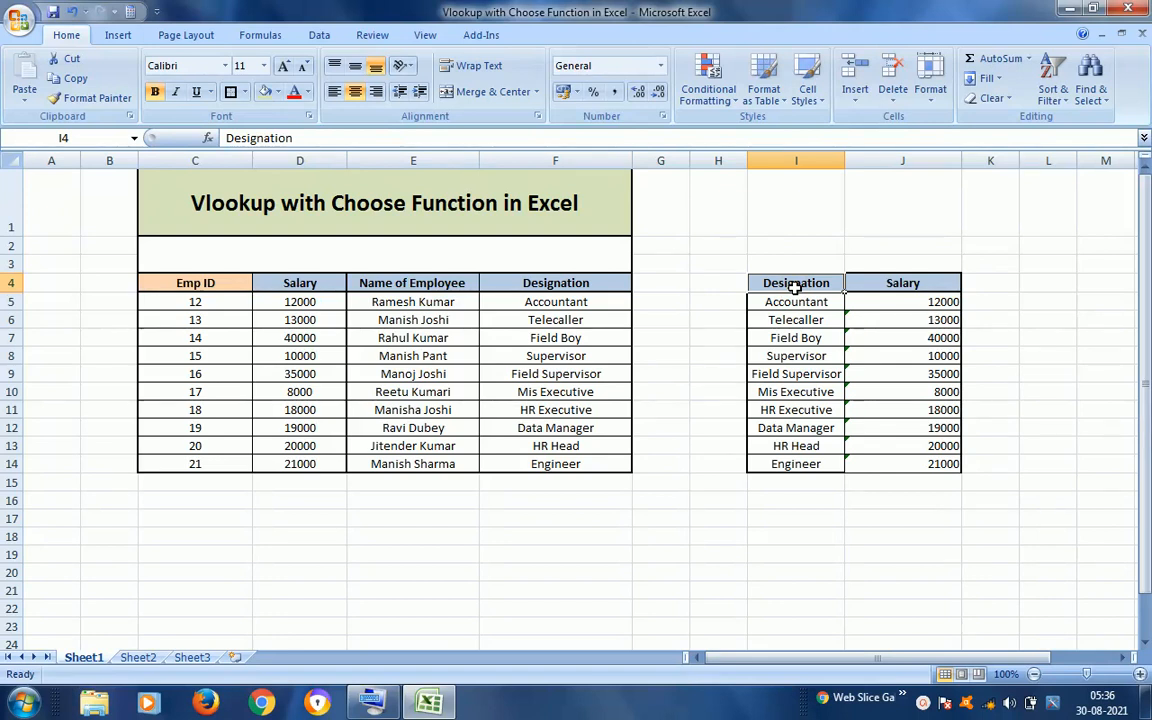
left_click(796, 303)
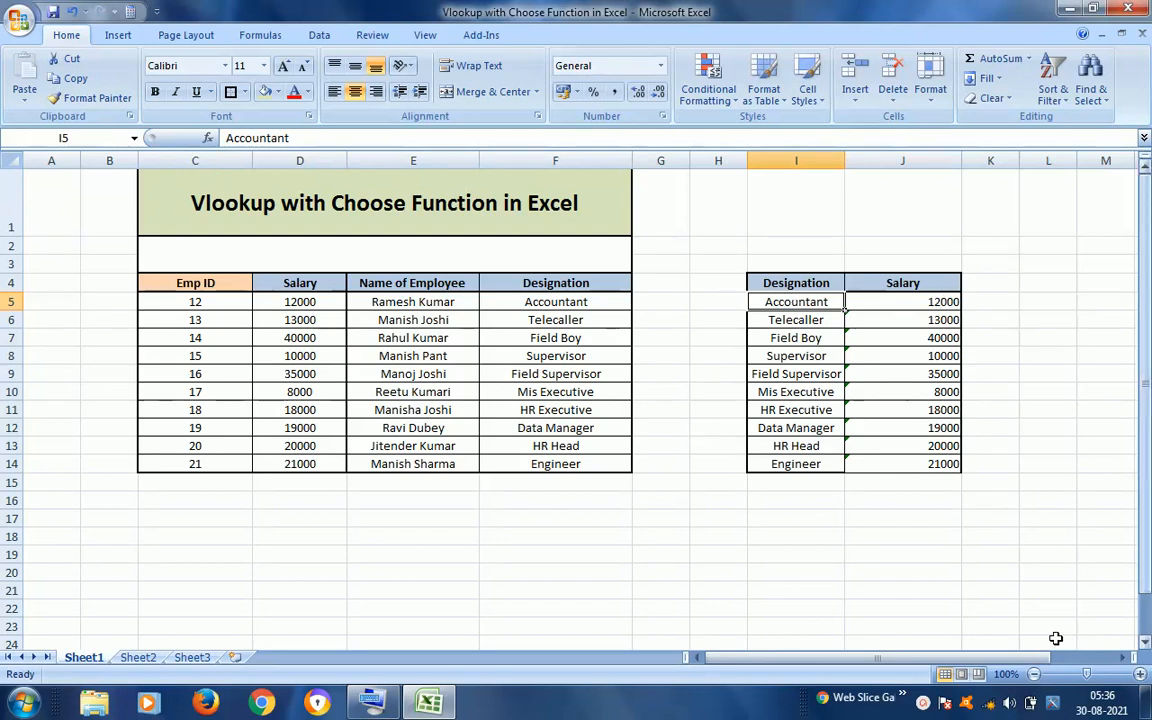
left_click(923, 703)
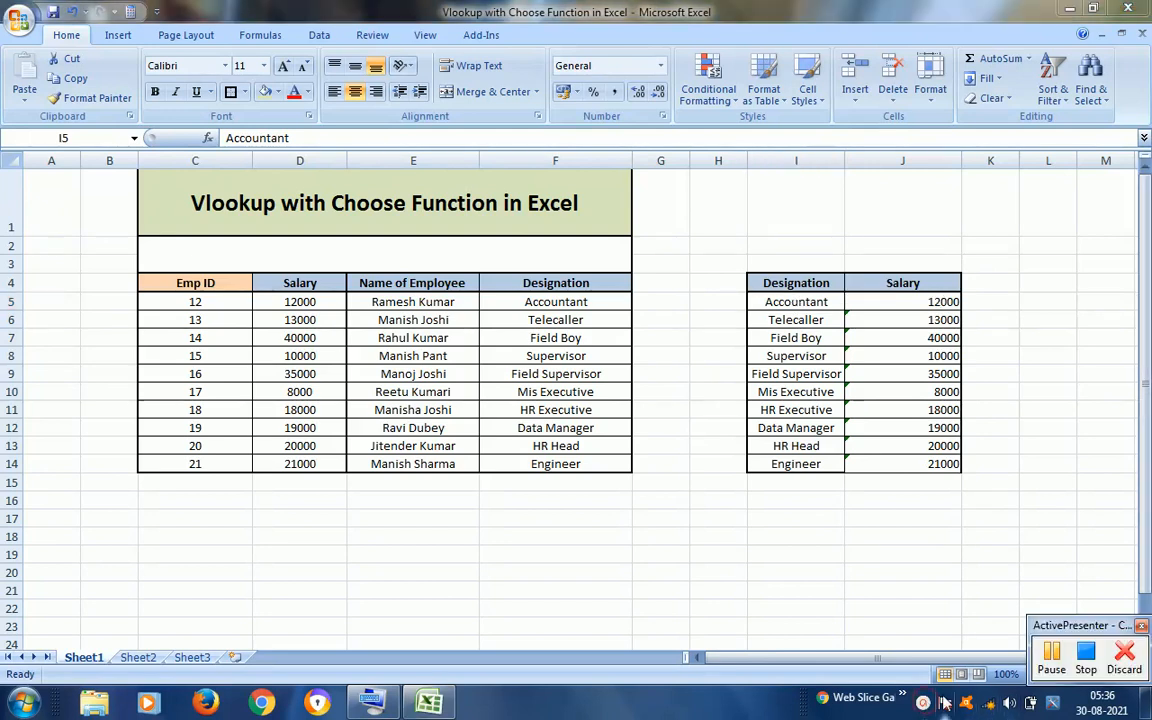
left_click(1087, 668)
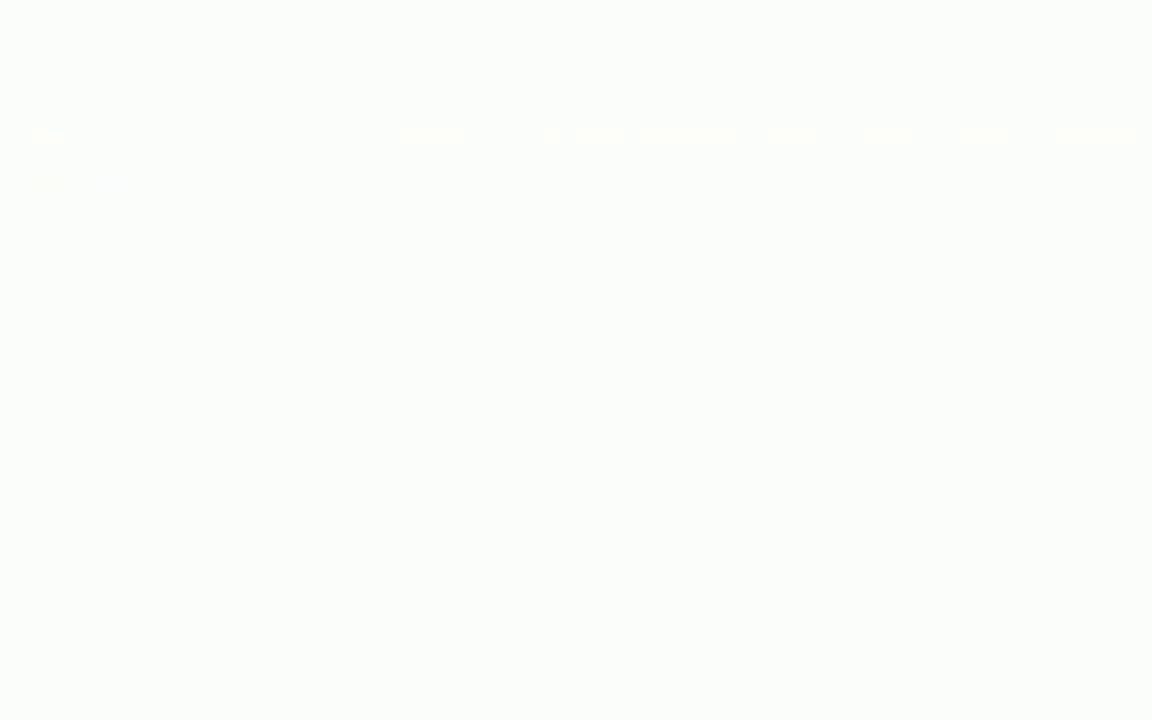